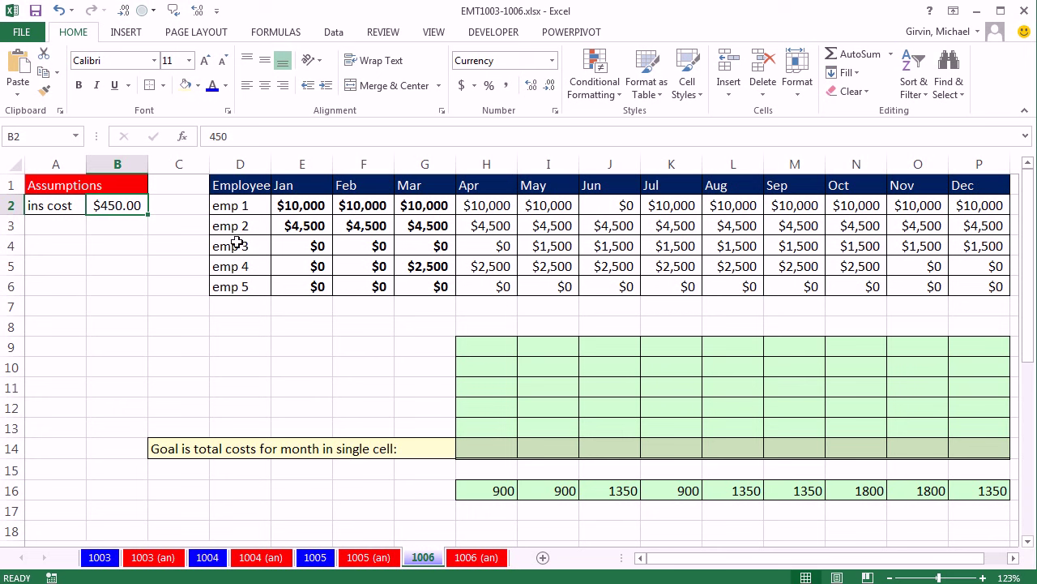
# - Enter 450 in H9 and H10 for the first two employees' April insurance cost, and 0 in H11:H13
pyautogui.click(477, 347)
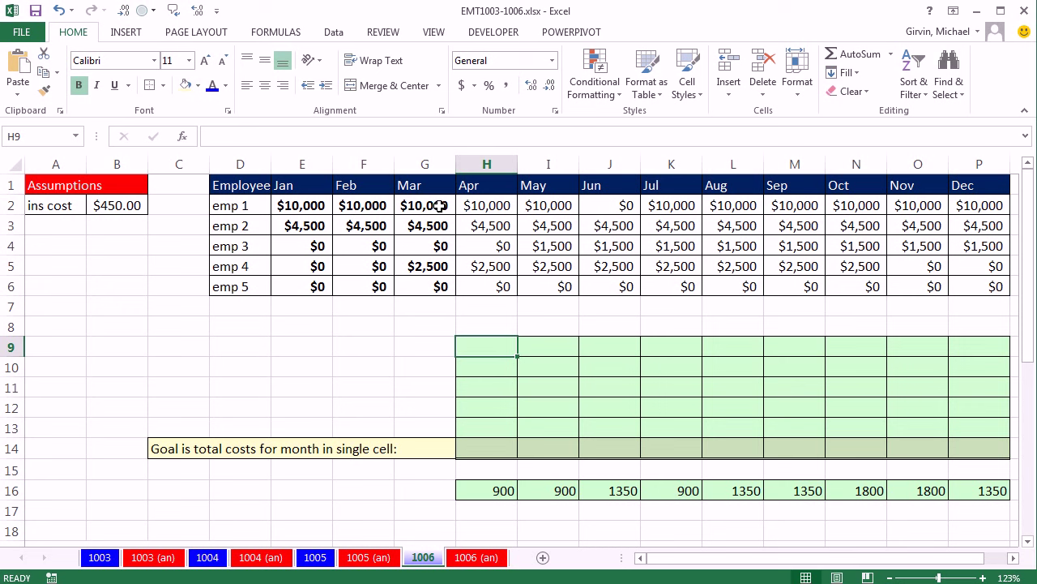
pyautogui.write('450')
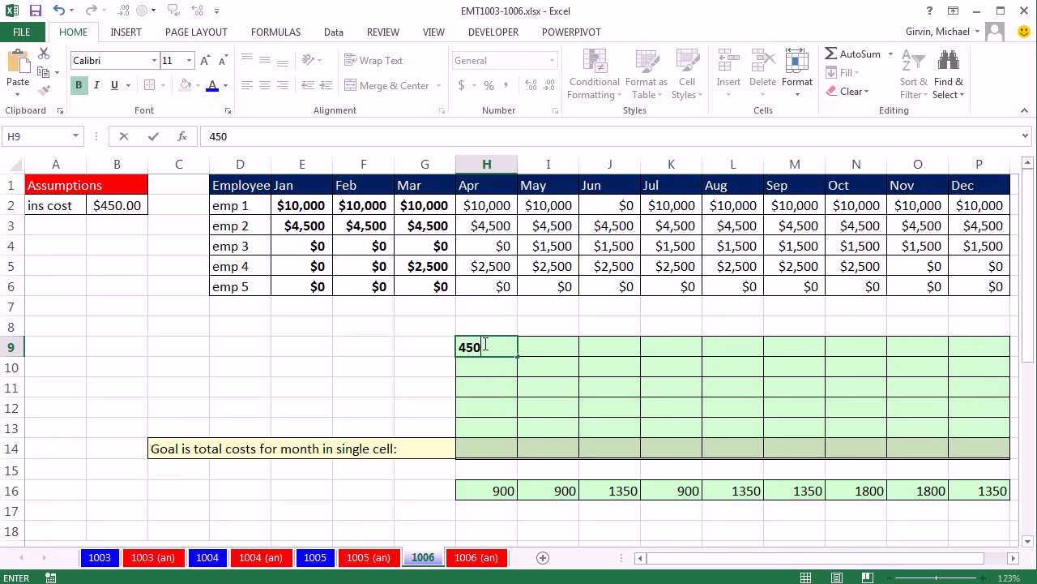
pyautogui.press('Return')
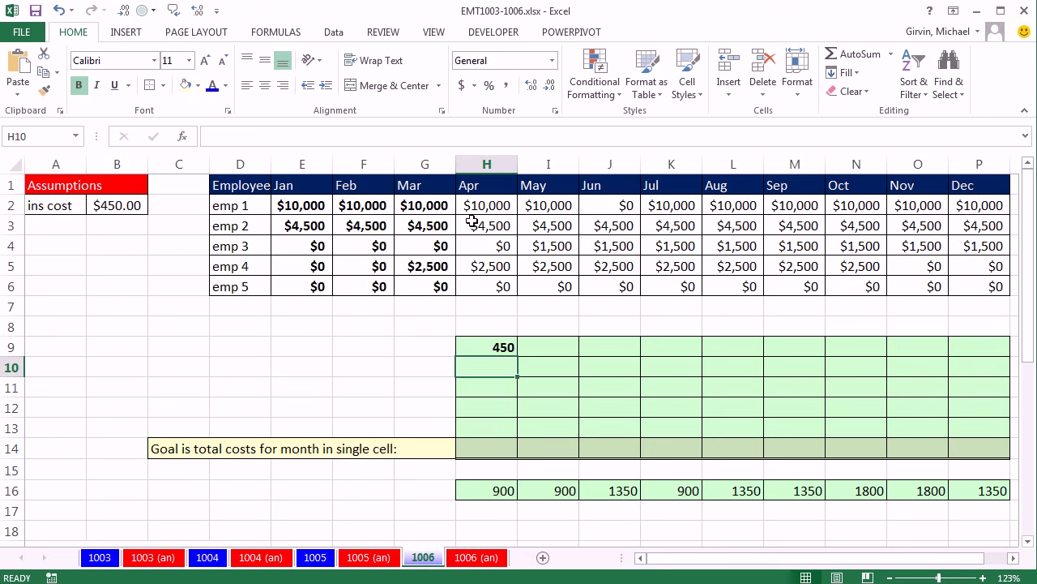
pyautogui.write('450')
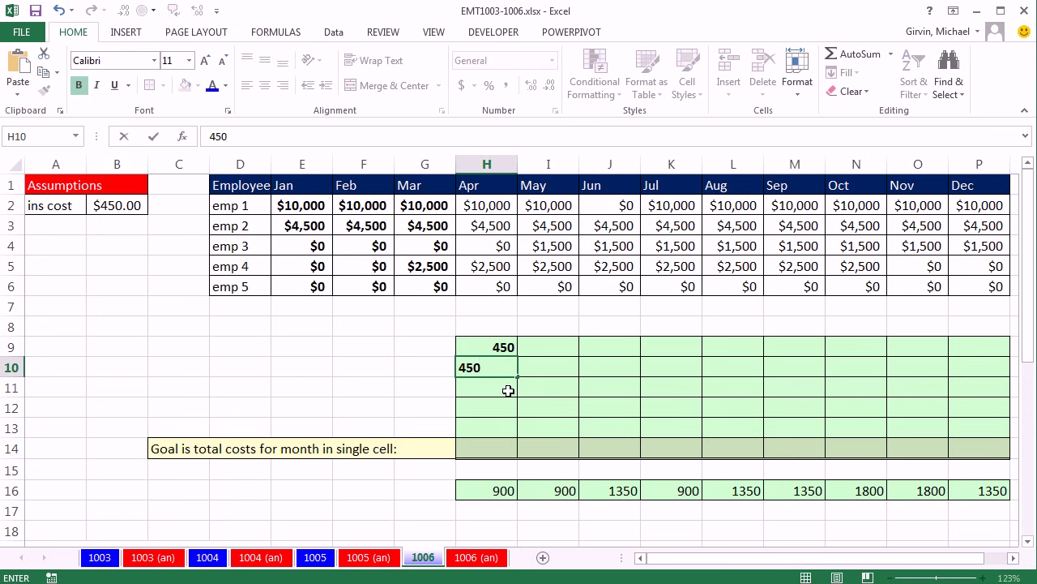
pyautogui.press('Return')
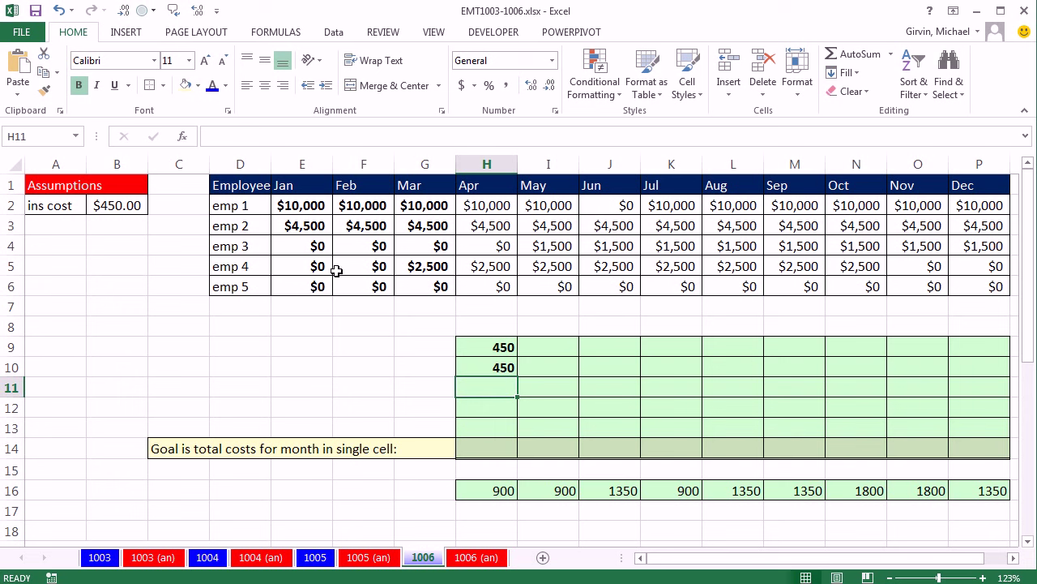
pyautogui.moveTo(480, 386); pyautogui.dragTo(486, 427)
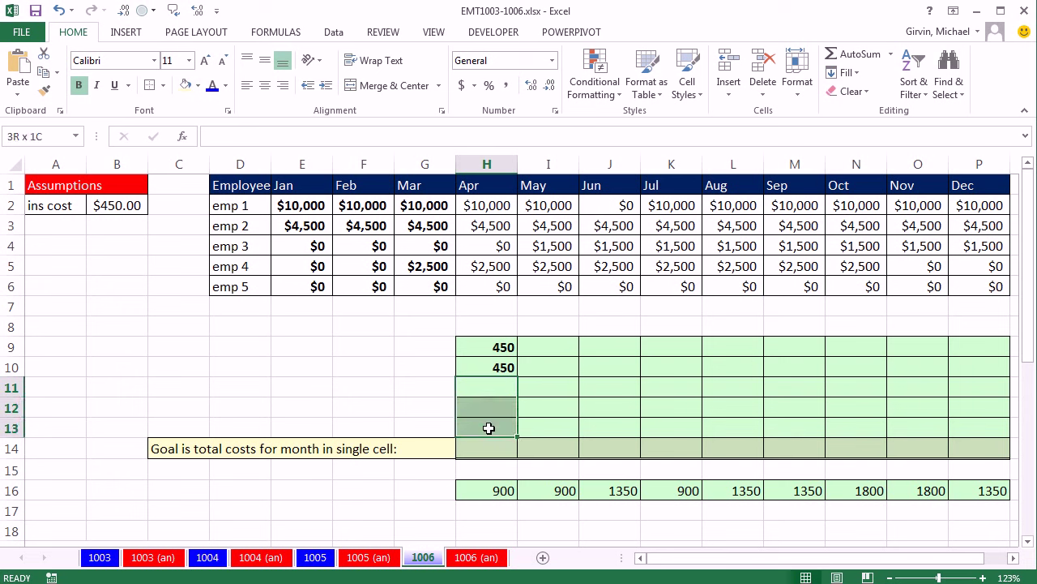
pyautogui.write('0')
pyautogui.hotkey('ctrl', 'Return')
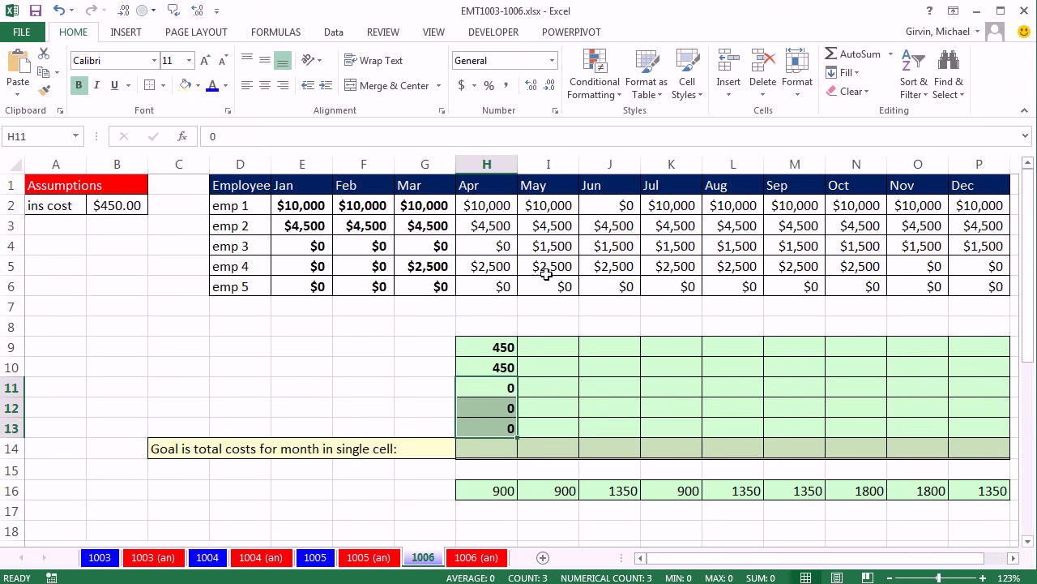
# - Examine emp 4's pay for March through May, and enter 450 as the June insurance cost in J12
pyautogui.click(539, 344)
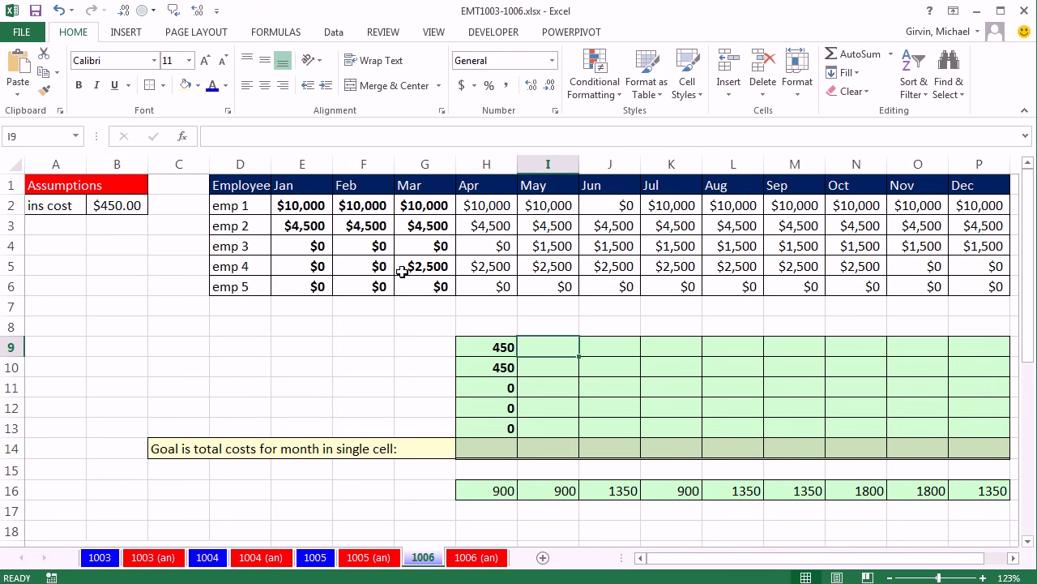
pyautogui.click(441, 265)
pyautogui.moveTo(440, 265); pyautogui.dragTo(478, 265)
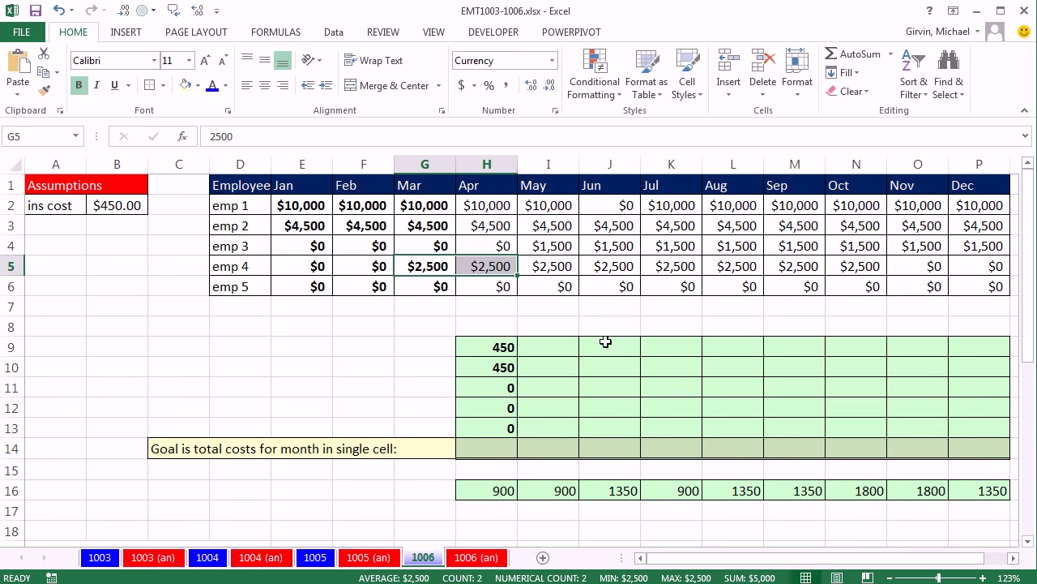
pyautogui.click(608, 387)
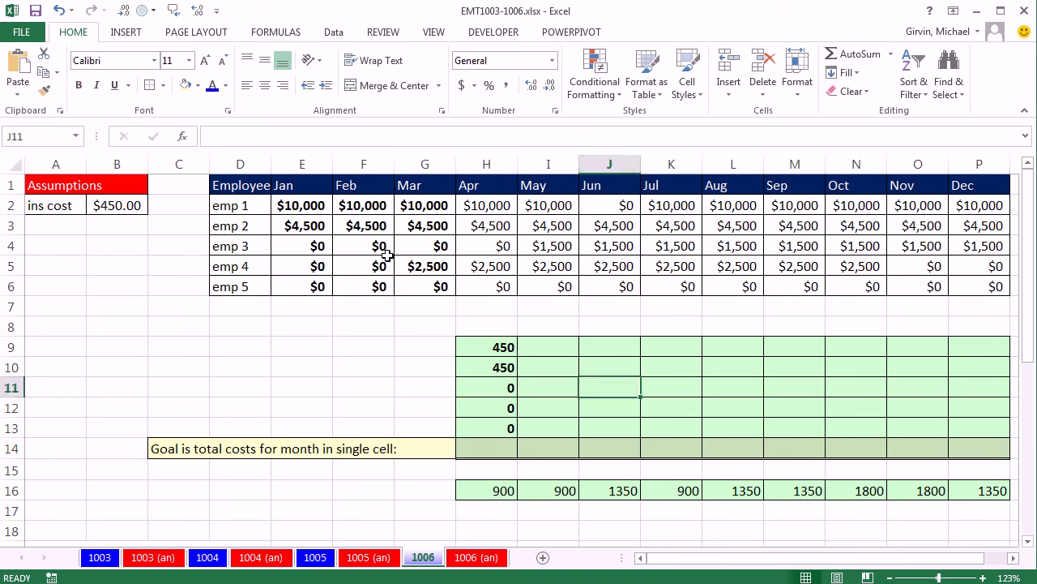
pyautogui.moveTo(421, 268); pyautogui.dragTo(536, 268)
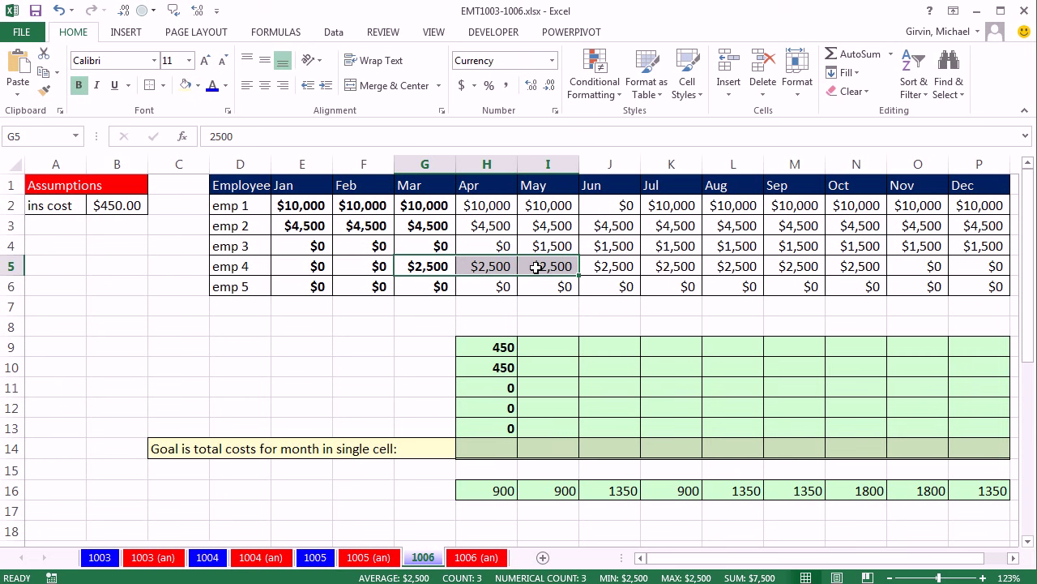
pyautogui.click(632, 409)
pyautogui.write('450')
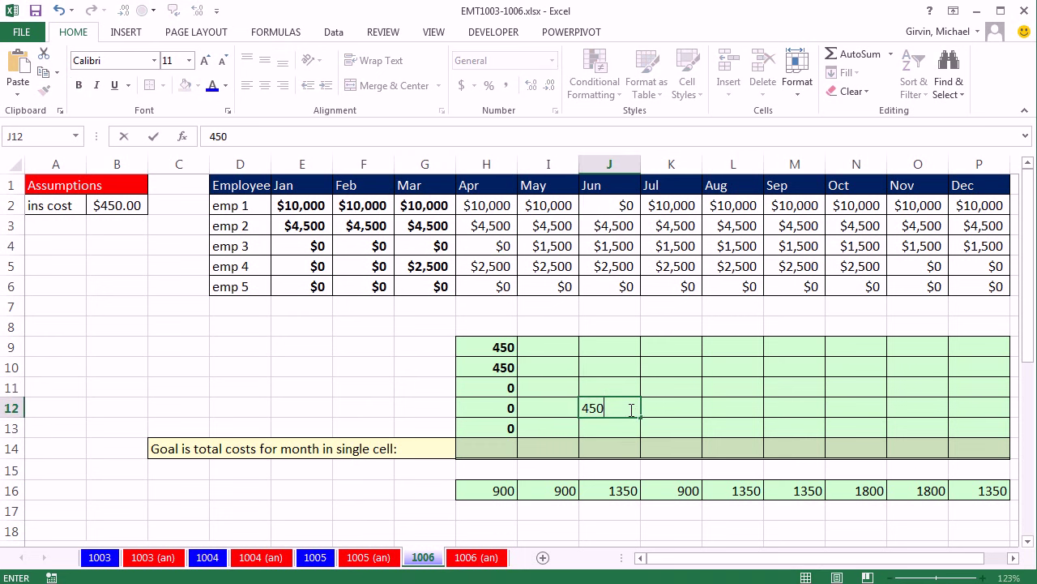
pyautogui.hotkey('ctrl', 'Return')
# - Clear the manually entered trial costs from H9:P13
pyautogui.moveTo(477, 348); pyautogui.dragTo(967, 421)
pyautogui.press('Delete')
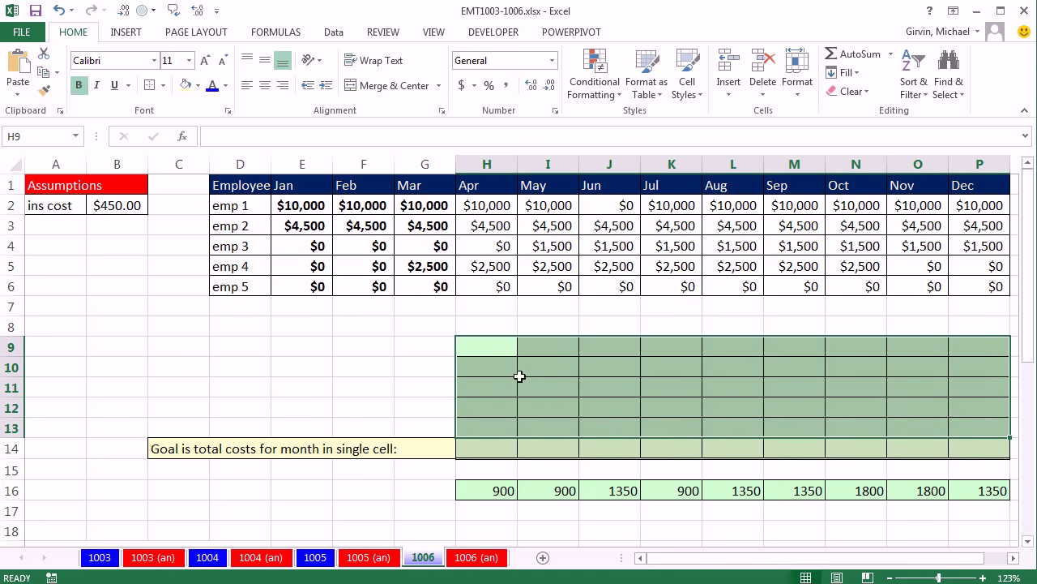
pyautogui.moveTo(494, 346); pyautogui.dragTo(494, 433)
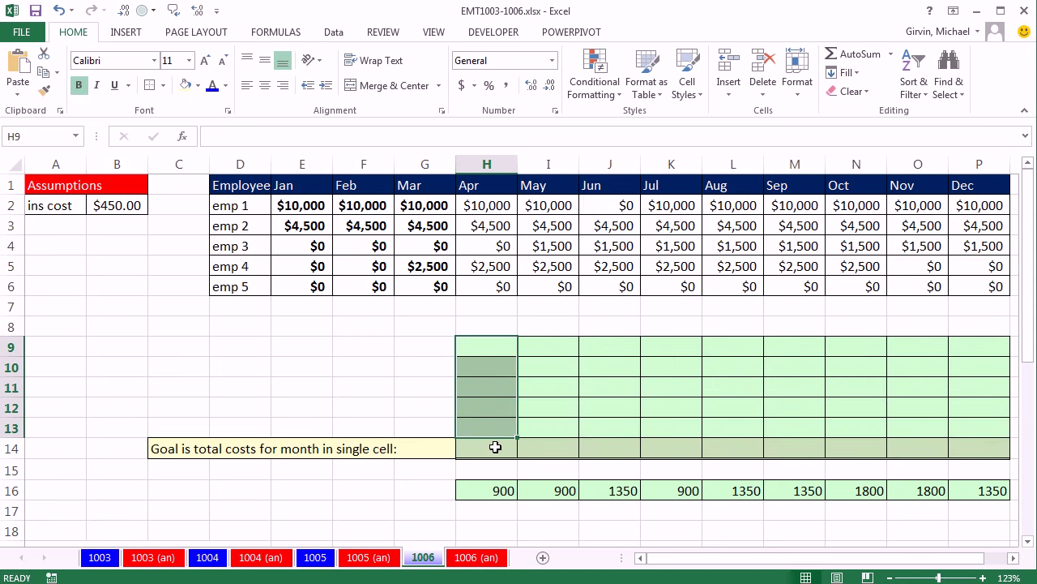
pyautogui.click(495, 446)
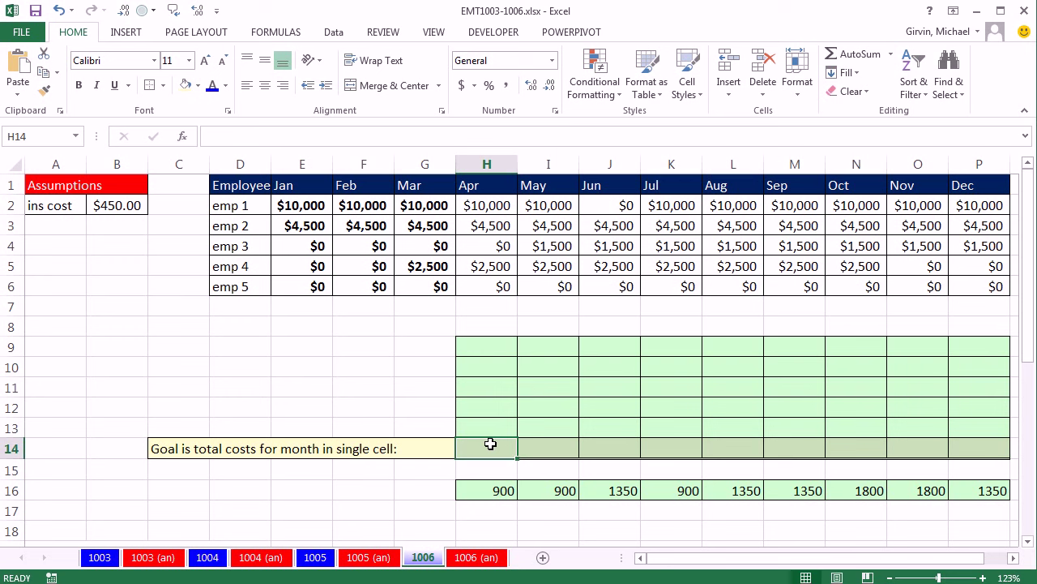
# - Enter =COUNTIF(E2:G2,">0") in H9 to count paid months in the previous three, and fill it through H9:P13
pyautogui.click(486, 349)
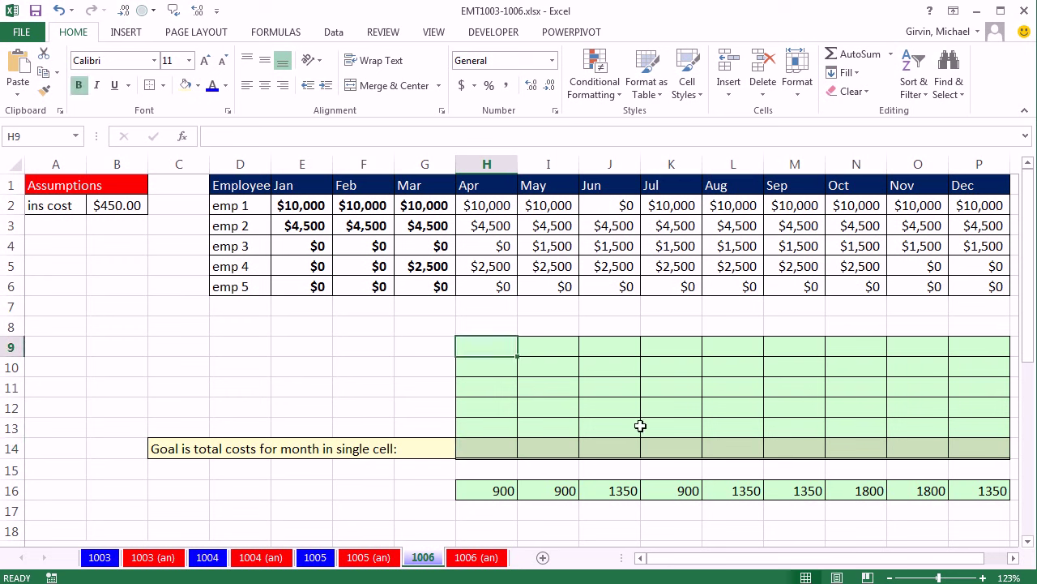
pyautogui.write('=coun')
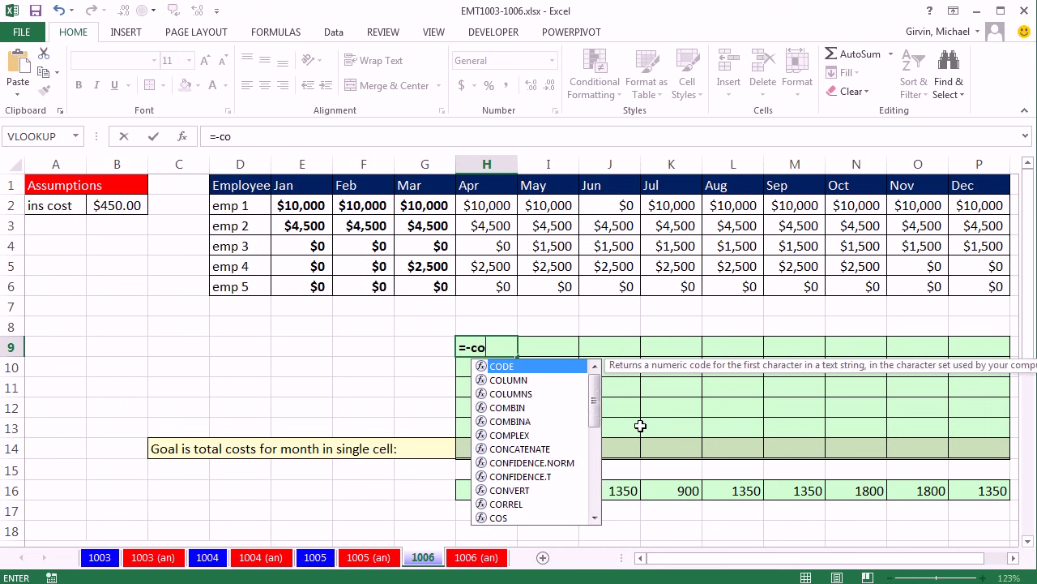
pyautogui.write('tif')
pyautogui.press('Tab')
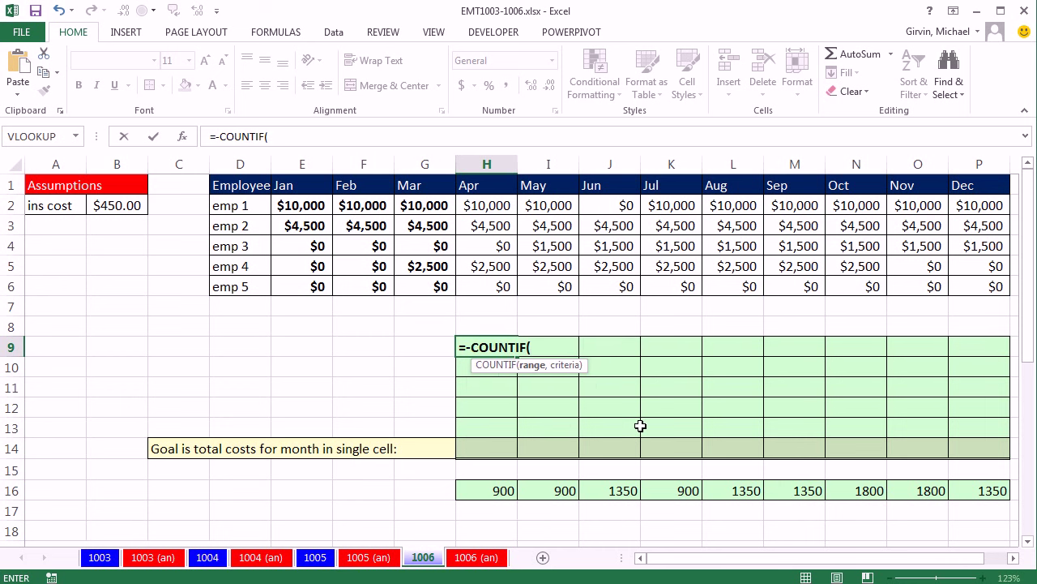
pyautogui.click(473, 348)
pyautogui.press('BackSpace')
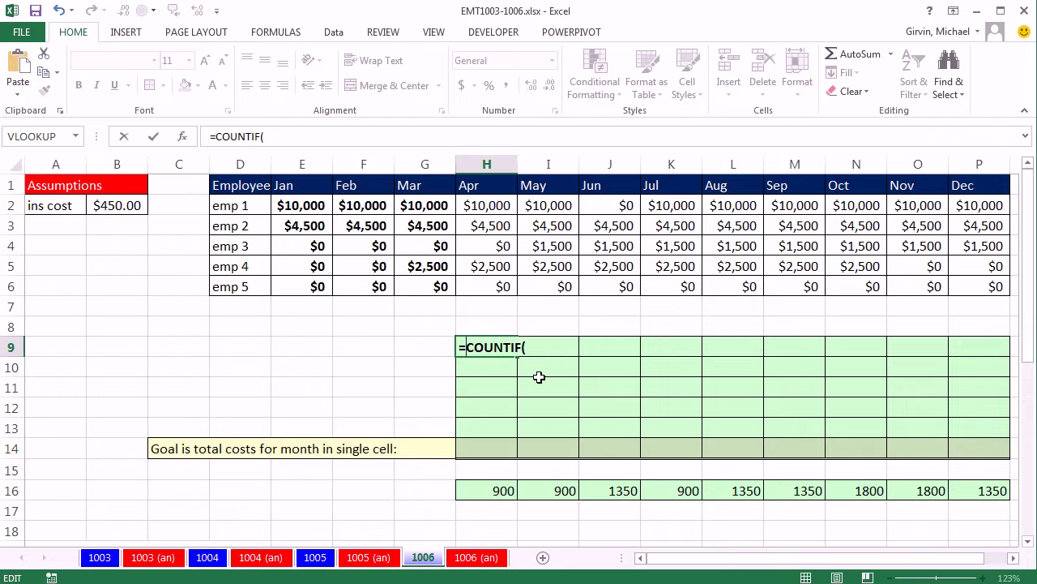
pyautogui.moveTo(370, 260); pyautogui.dragTo(551, 259)
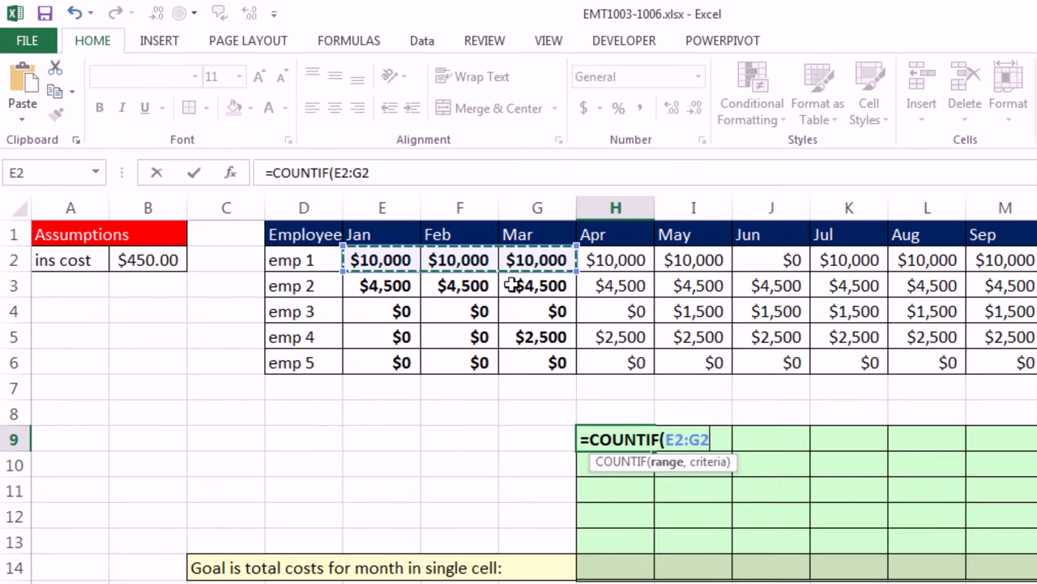
pyautogui.write(',')
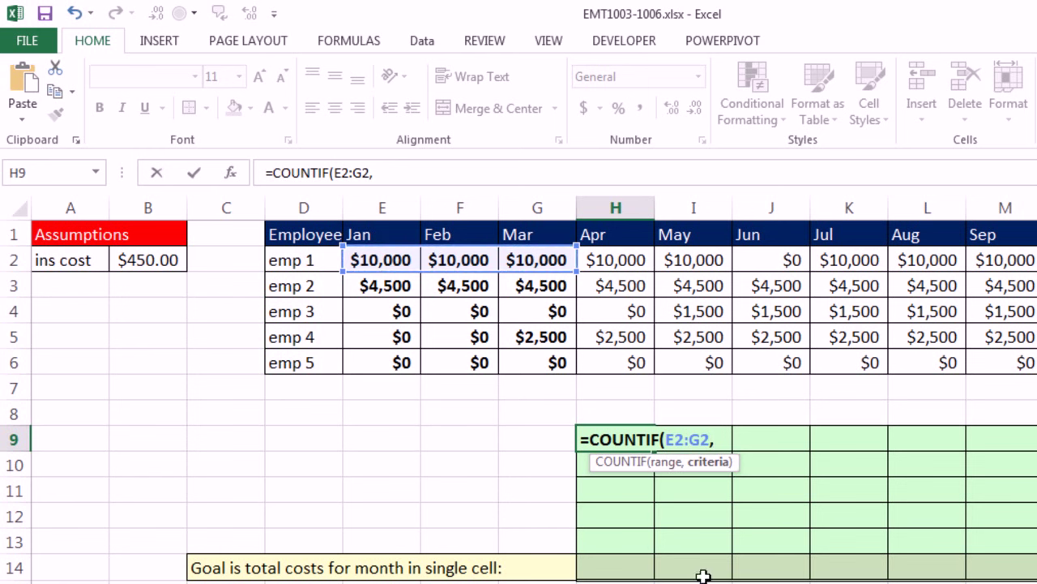
pyautogui.write('">0"')
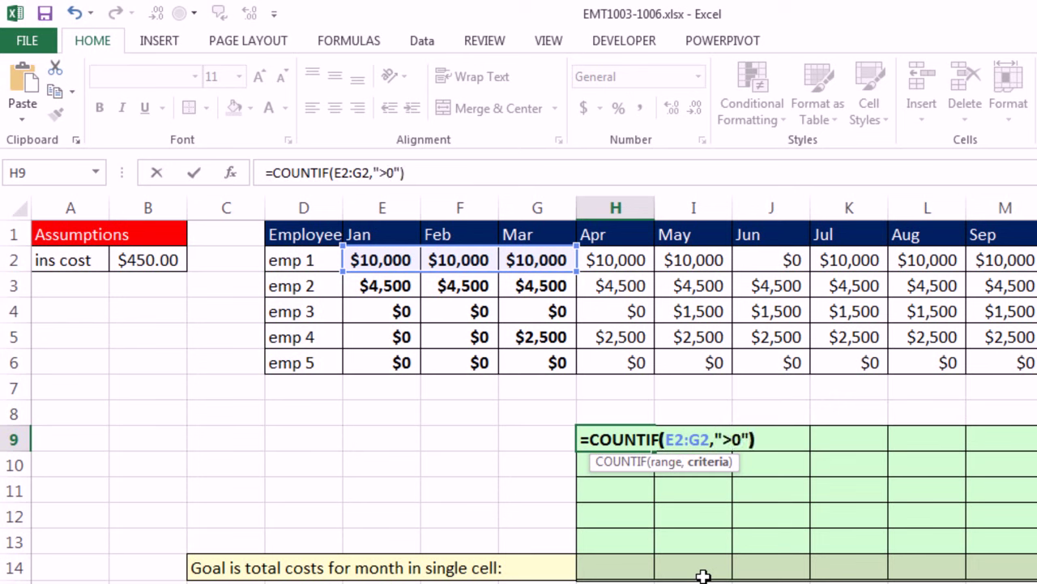
pyautogui.write(')')
pyautogui.hotkey('ctrl', 'Return')
pyautogui.moveTo(652, 442); pyautogui.dragTo(994, 437)
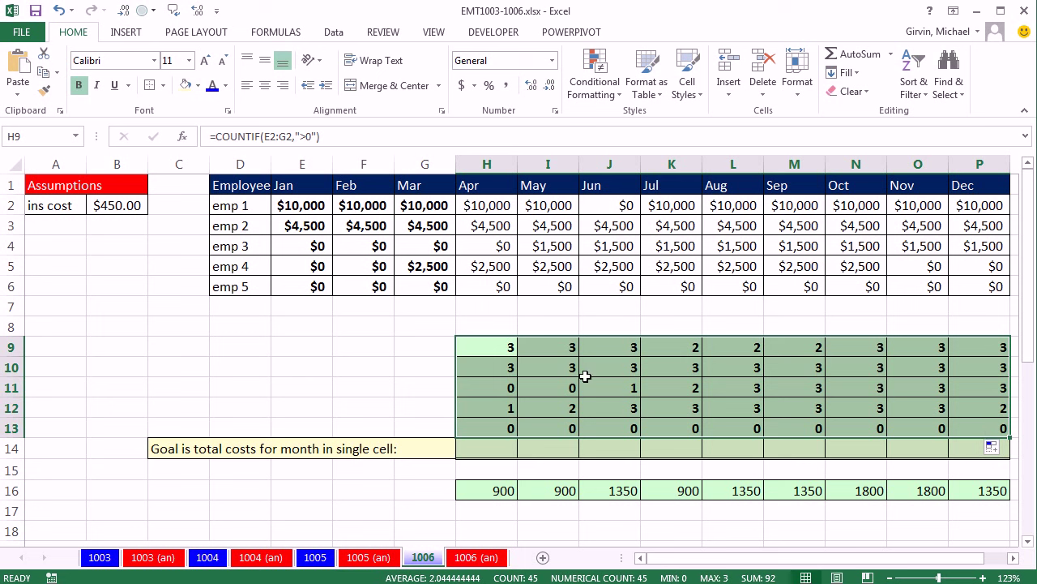
# - Extend the COUNTIF formula throughout H9:P13 with =3 to test whether all three previous months were paid
pyautogui.press('F2')
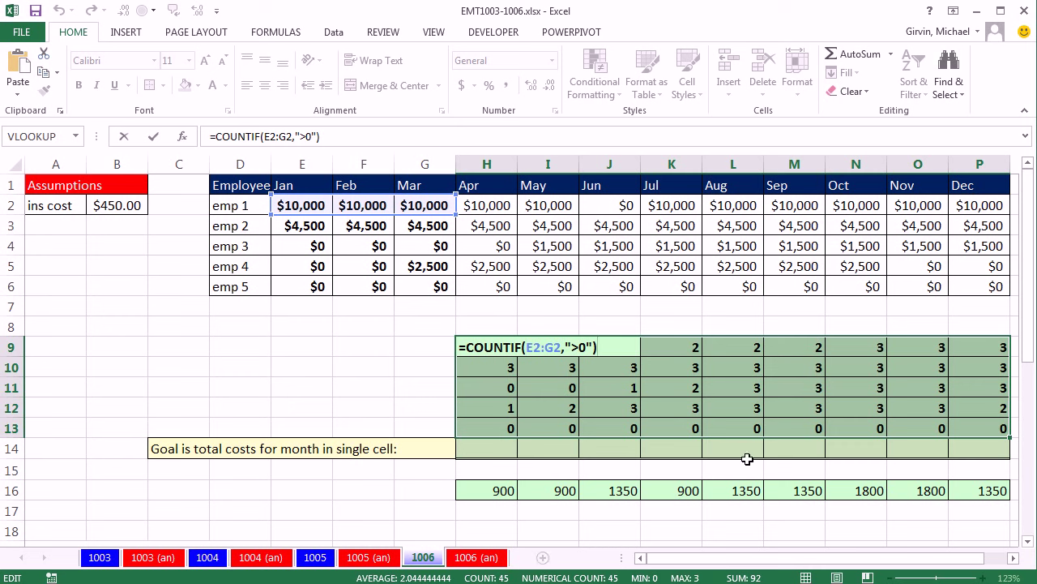
pyautogui.write('=')
pyautogui.hotkey('ctrl', 'Return')
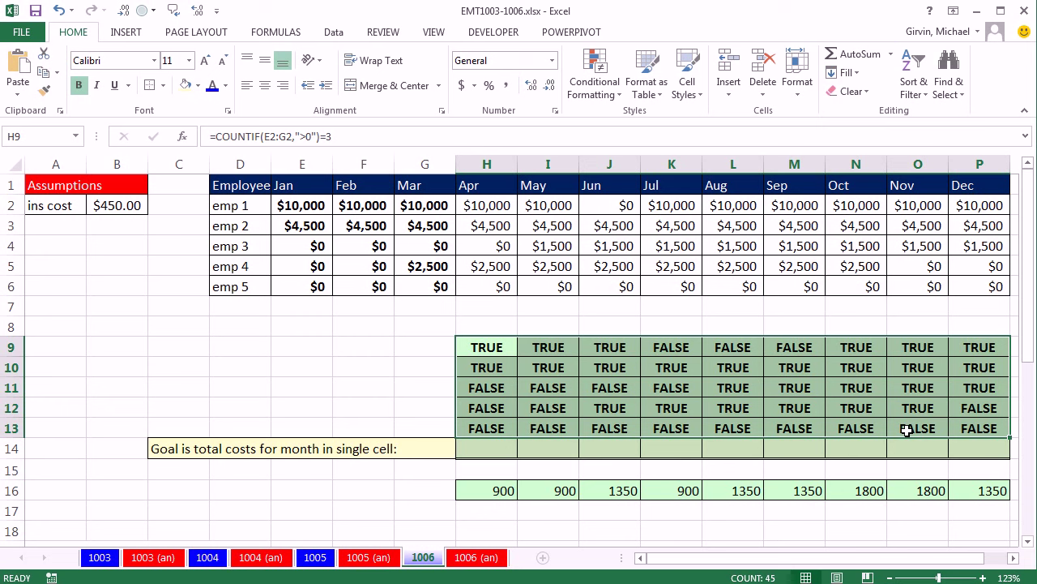
# - Wrap the test in an IF throughout H9:P13, giving =IF(COUNTIF(E2:G2,">0")=3,$B$2,0)
pyautogui.press('F2')
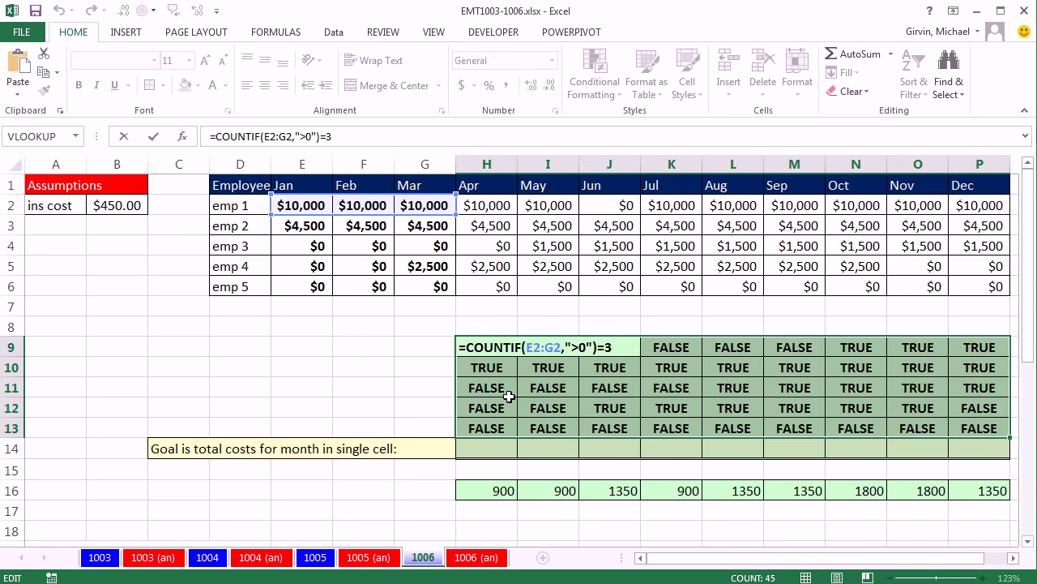
pyautogui.write('IF(')
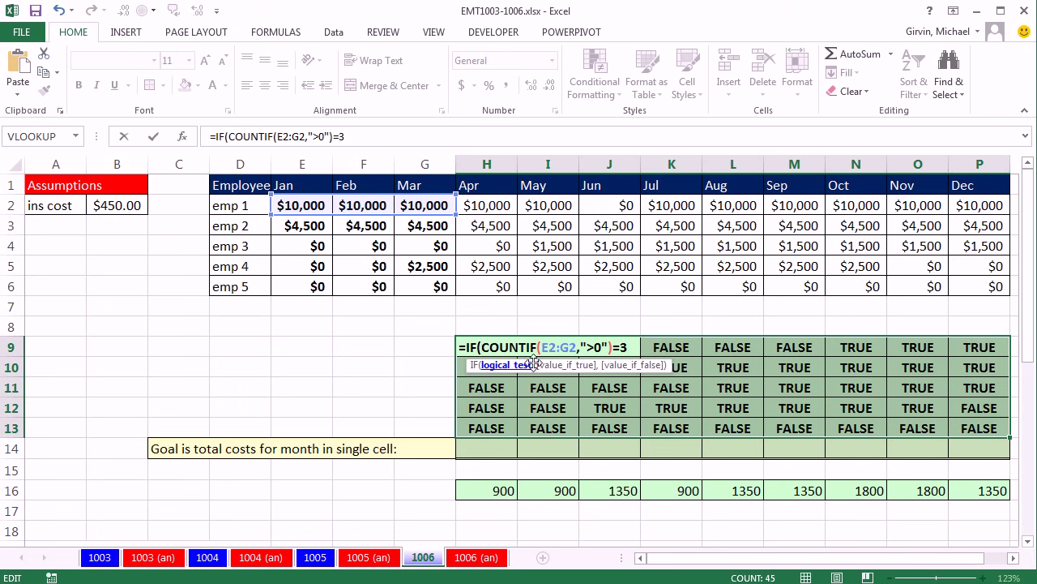
pyautogui.write(',')
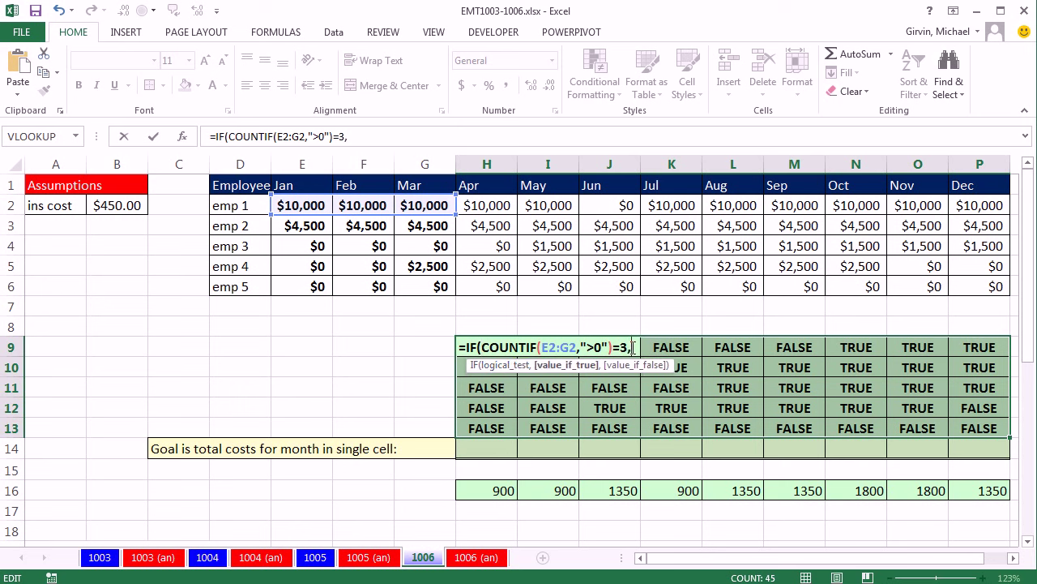
pyautogui.click(98, 210)
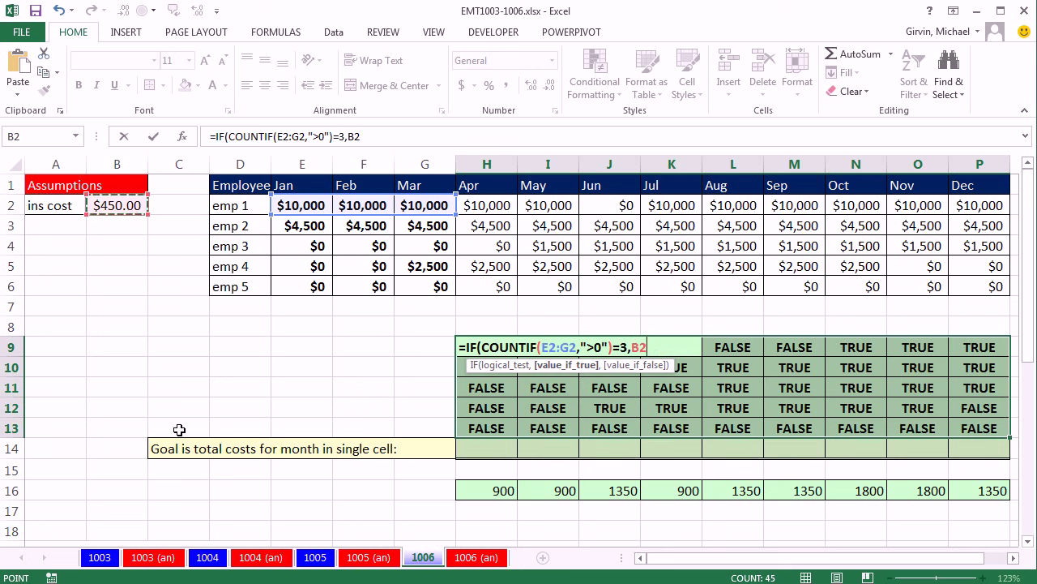
pyautogui.press('F4')
pyautogui.write(',')
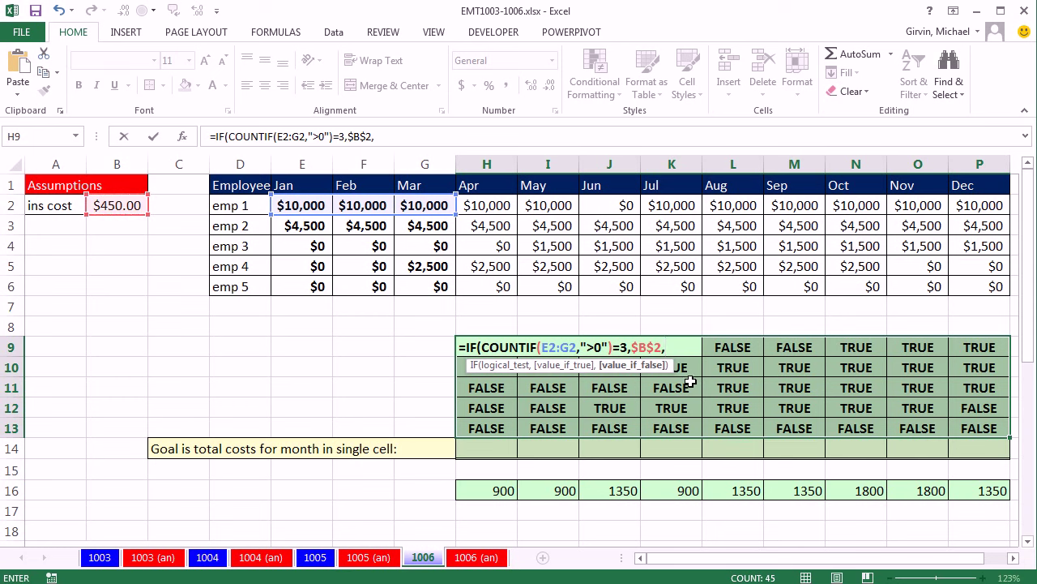
pyautogui.write('0')
pyautogui.hotkey('ctrl', 'Return')
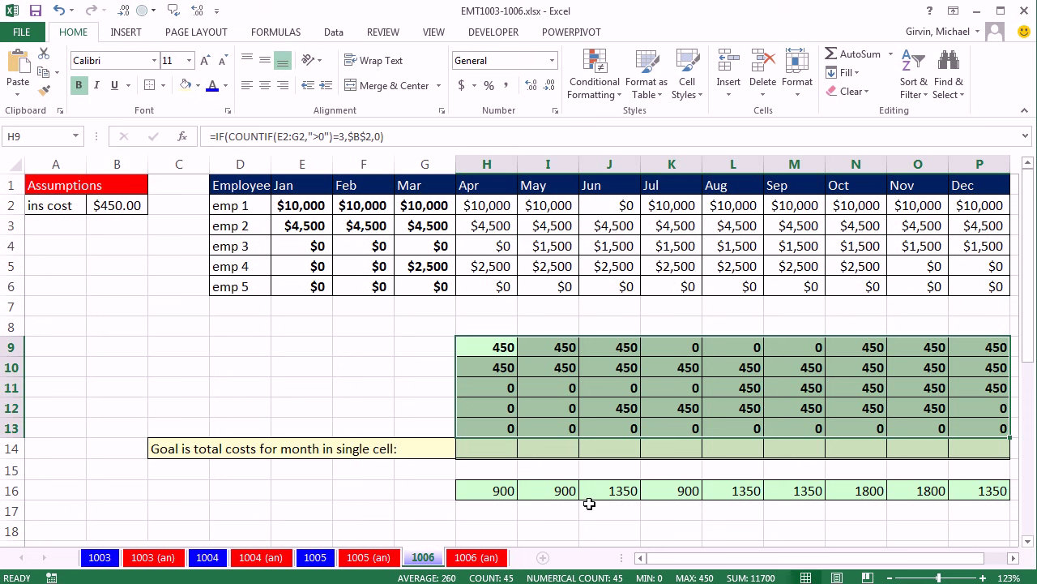
# - Total the April costs in H14 with =SUM(H9:H13) and fill the formula across to December in P14
pyautogui.moveTo(478, 346); pyautogui.dragTo(482, 432)
pyautogui.click(483, 449)
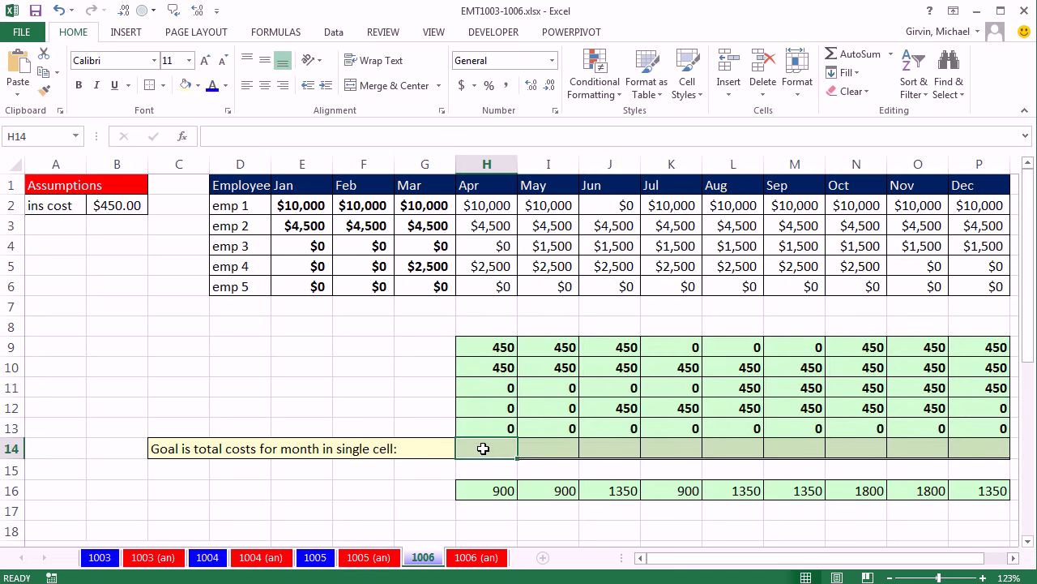
pyautogui.hotkey('alt', '=')
pyautogui.hotkey('ctrl', 'Return')
pyautogui.moveTo(518, 459); pyautogui.dragTo(996, 463)
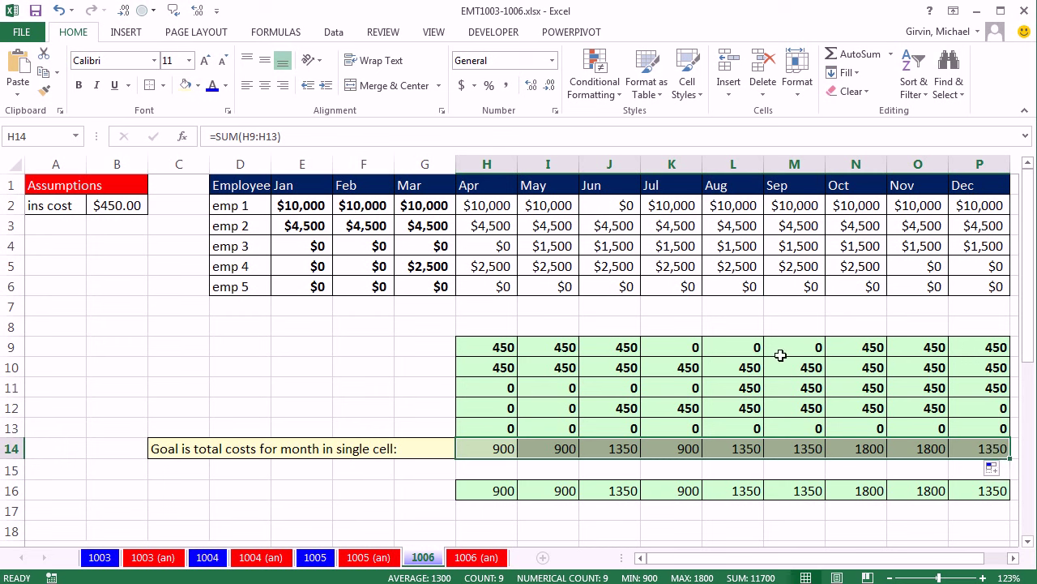
pyautogui.click(496, 450)
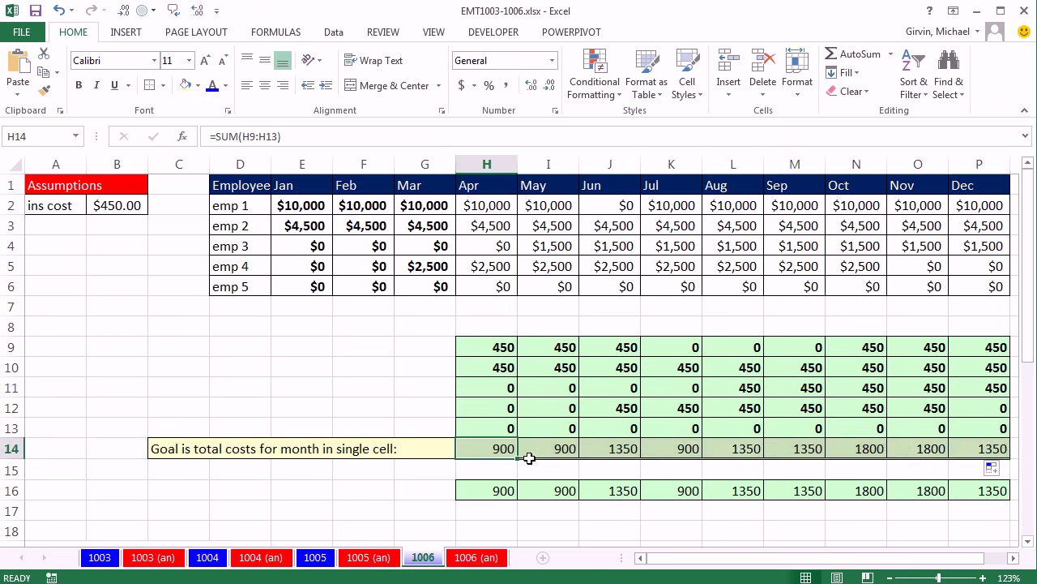
pyautogui.click(624, 450)
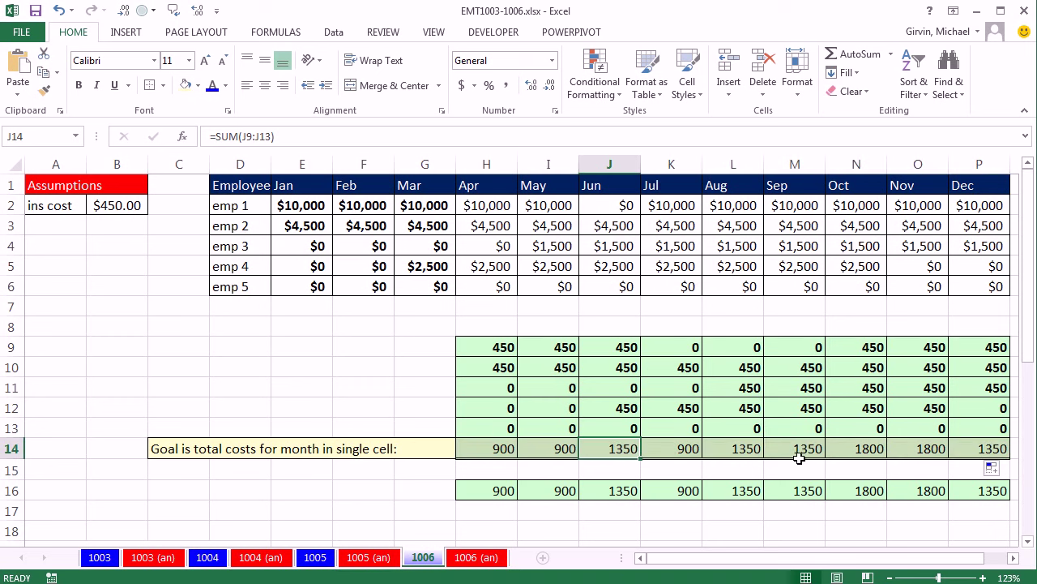
# - Clear the existing values from the Array 3 range D30:D34
pyautogui.click(860, 450)
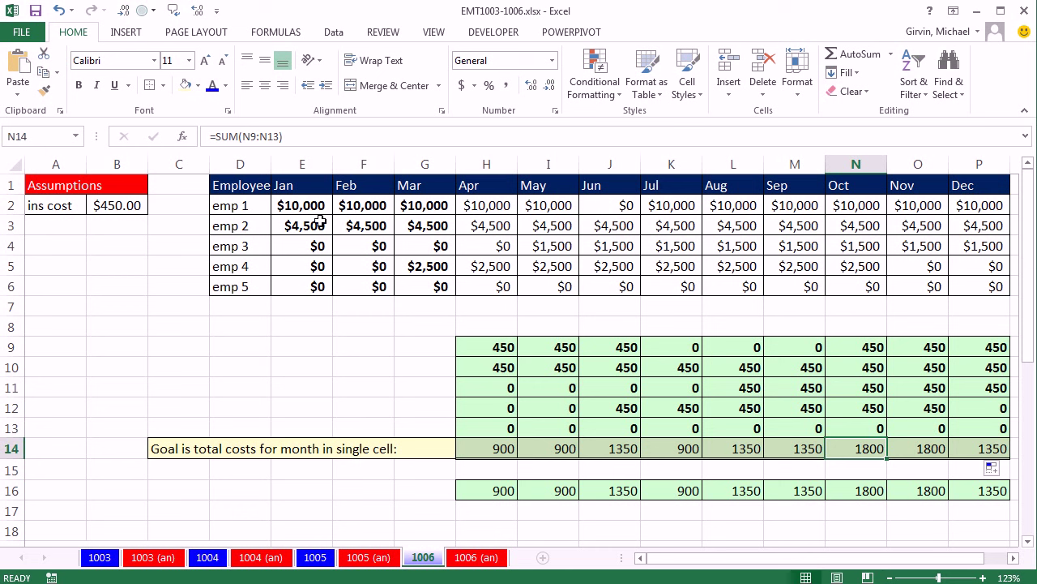
pyautogui.moveTo(305, 206); pyautogui.dragTo(439, 284)
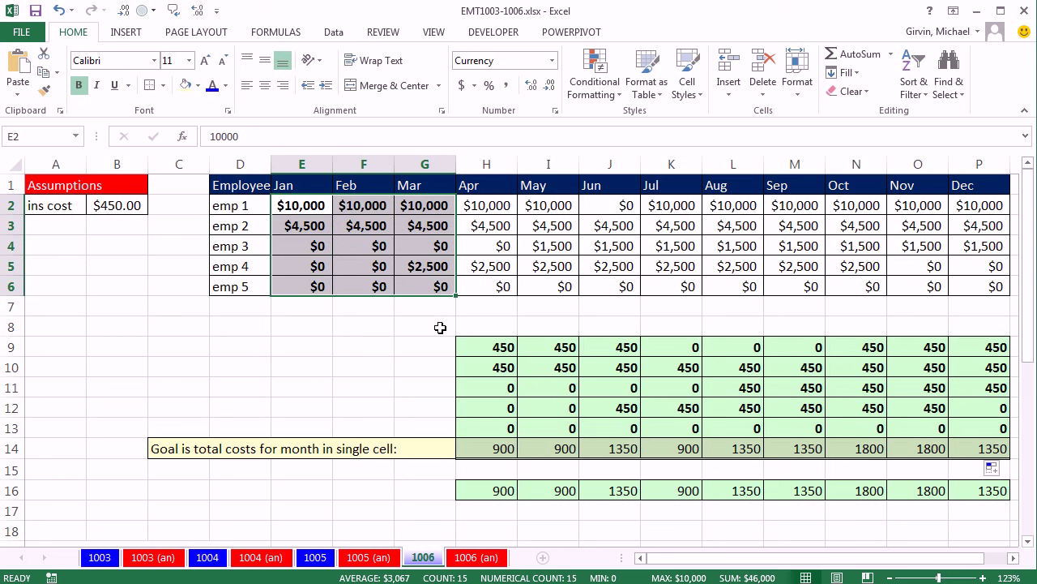
pyautogui.scroll(-5, 442, 327)
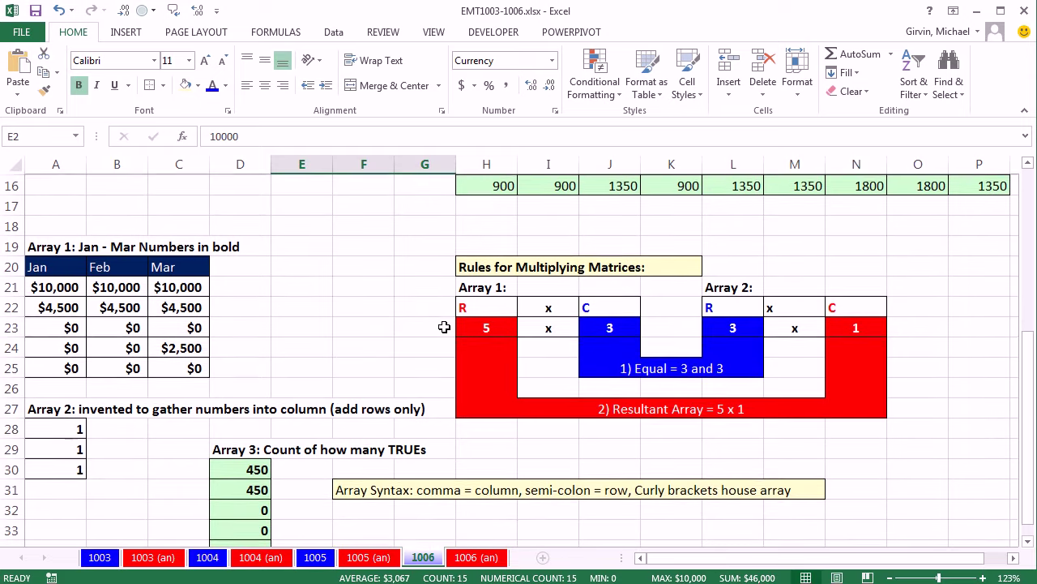
pyautogui.scroll(-1, 1025, 541)
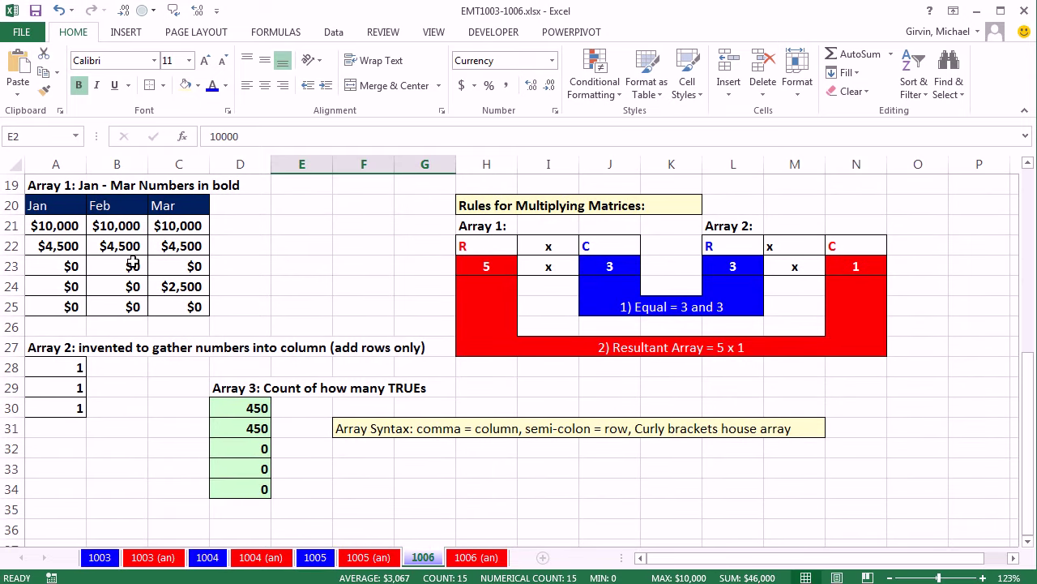
pyautogui.moveTo(43, 231); pyautogui.dragTo(193, 308)
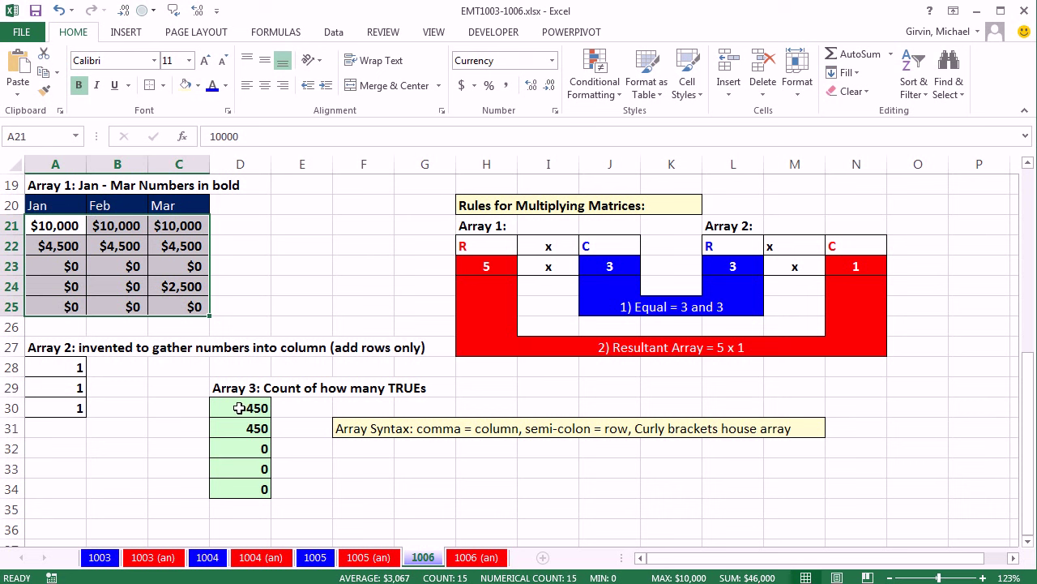
pyautogui.moveTo(239, 408); pyautogui.dragTo(238, 486)
pyautogui.press('Delete')
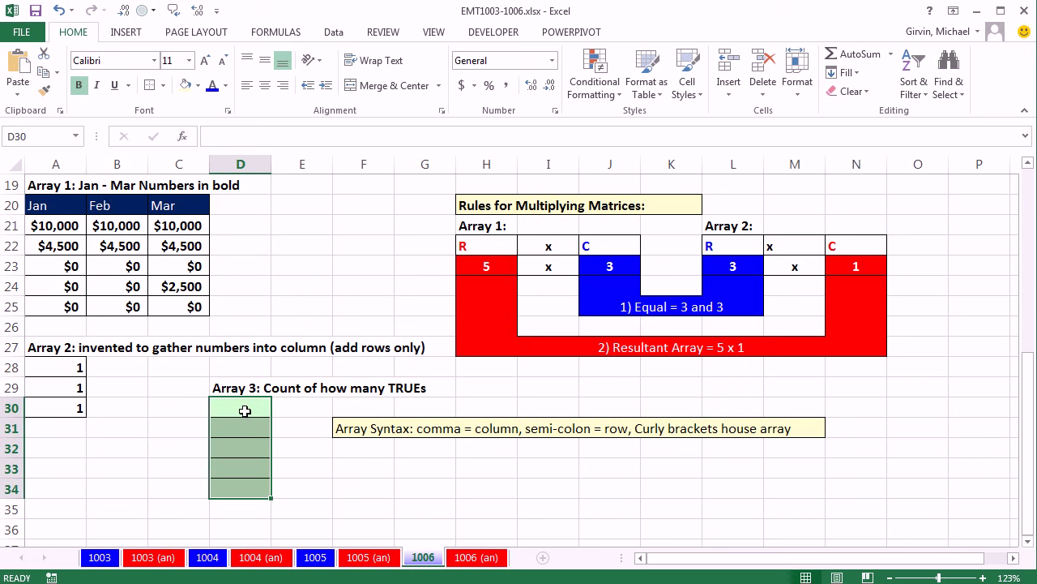
# - Begin a formula in D30 that tests which January–March amounts exceed zero, =A21:C25>0
pyautogui.click(244, 411)
pyautogui.write('=')
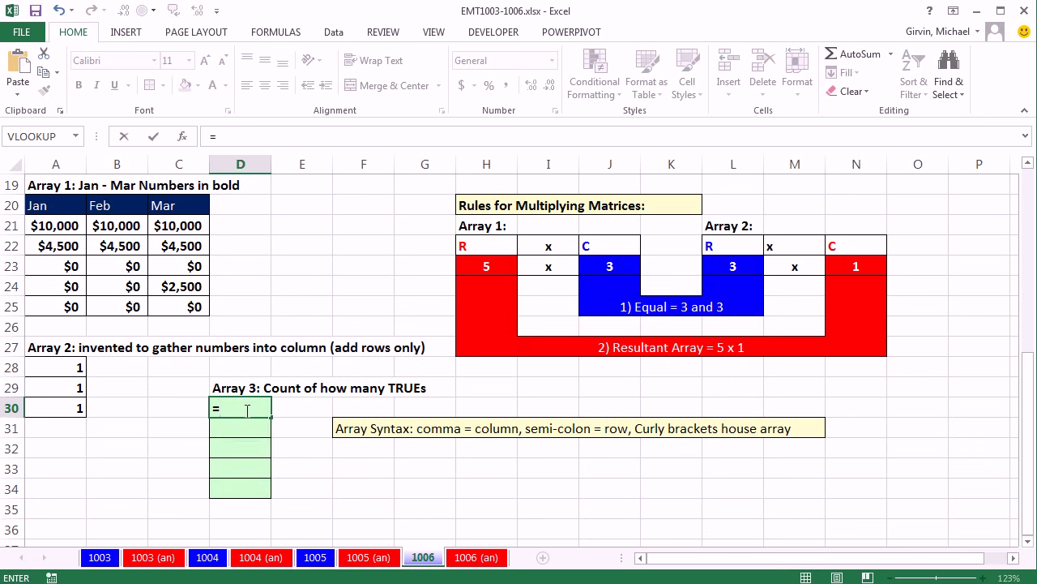
pyautogui.moveTo(38, 225); pyautogui.dragTo(166, 312)
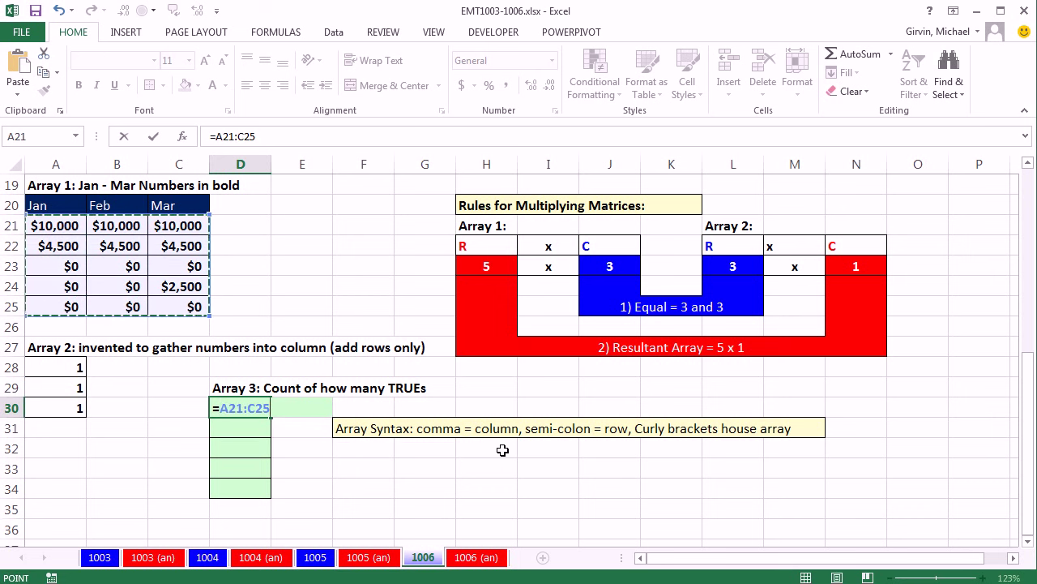
pyautogui.write('>0')
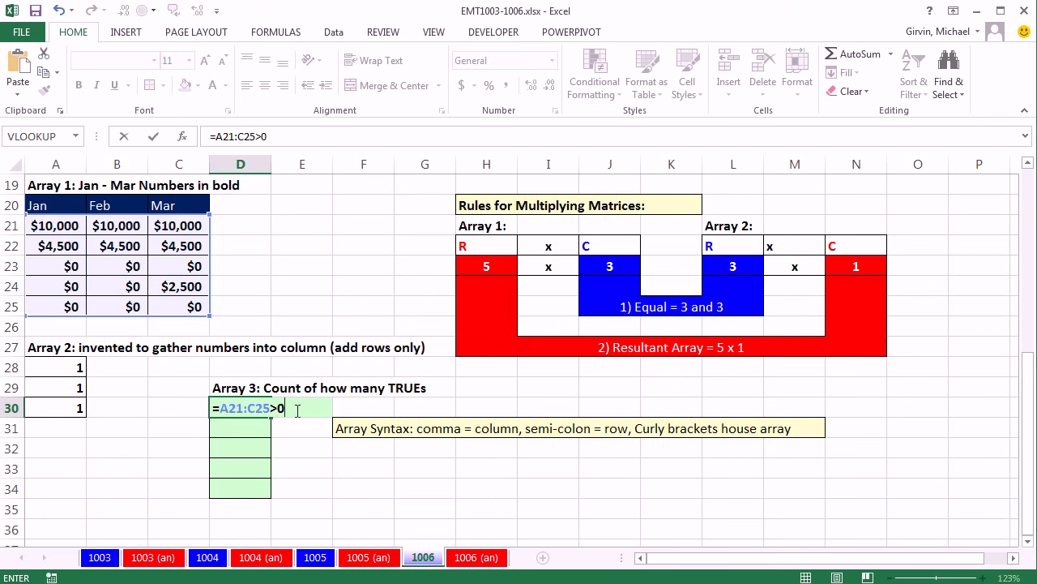
# - Evaluate the A21:C25>0 comparison inside the D30 formula to inspect its array, and restore the formula
pyautogui.hotkey('shift', 'Home')
pyautogui.press('F2')
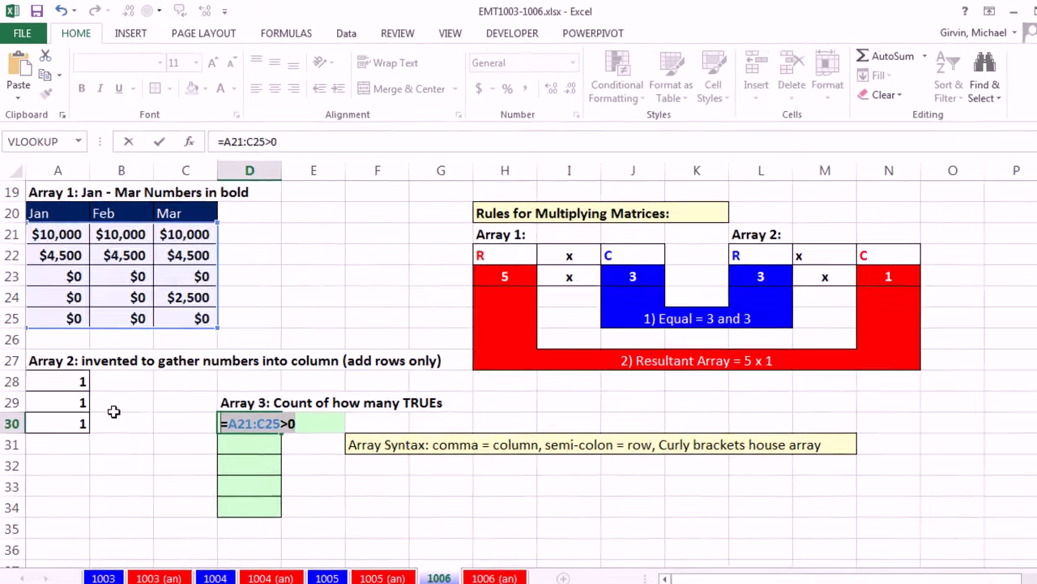
pyautogui.press('F9')
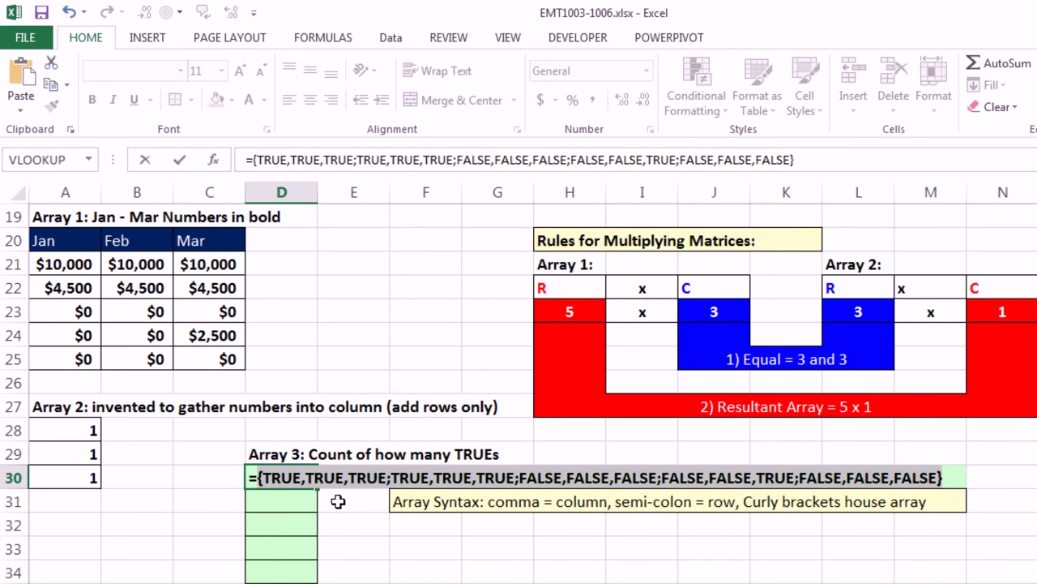
pyautogui.hotkey('ctrl', 'z')
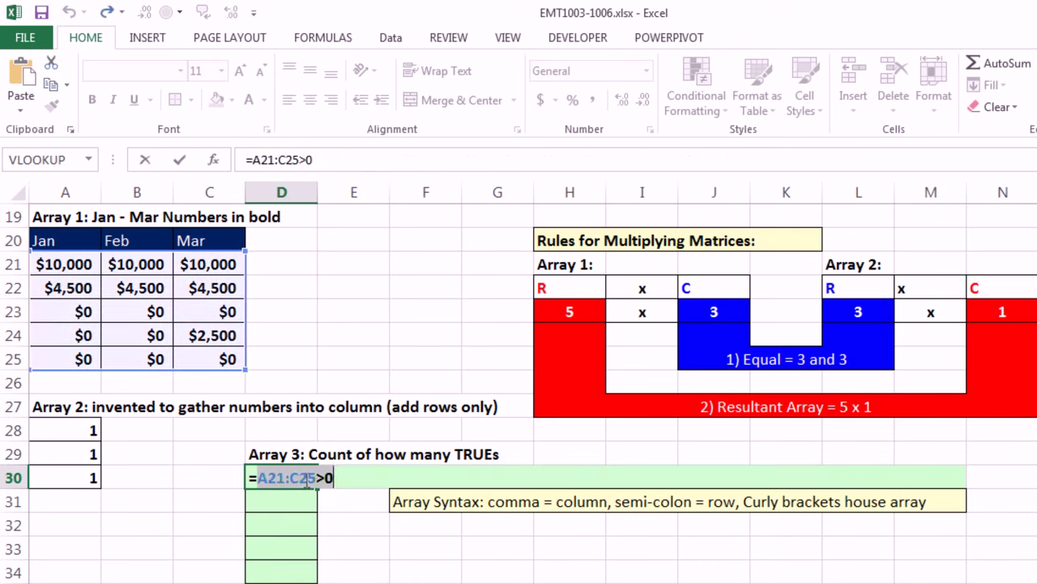
# - Wrap the comparison in parentheses with a double negative to convert it to numbers, giving =--(A21:C25>0)
pyautogui.click(258, 477)
pyautogui.write('--')
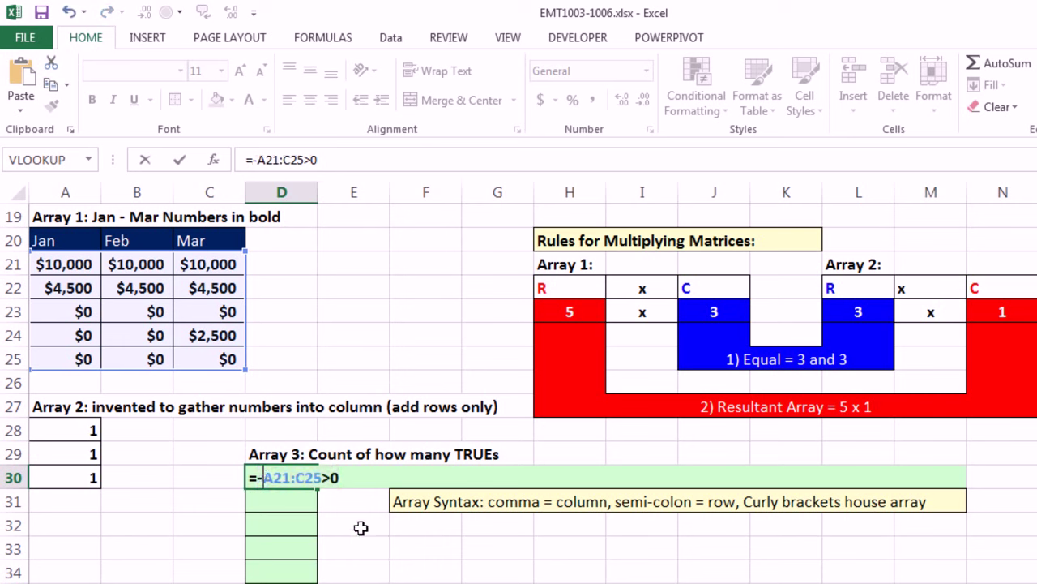
pyautogui.write('(')
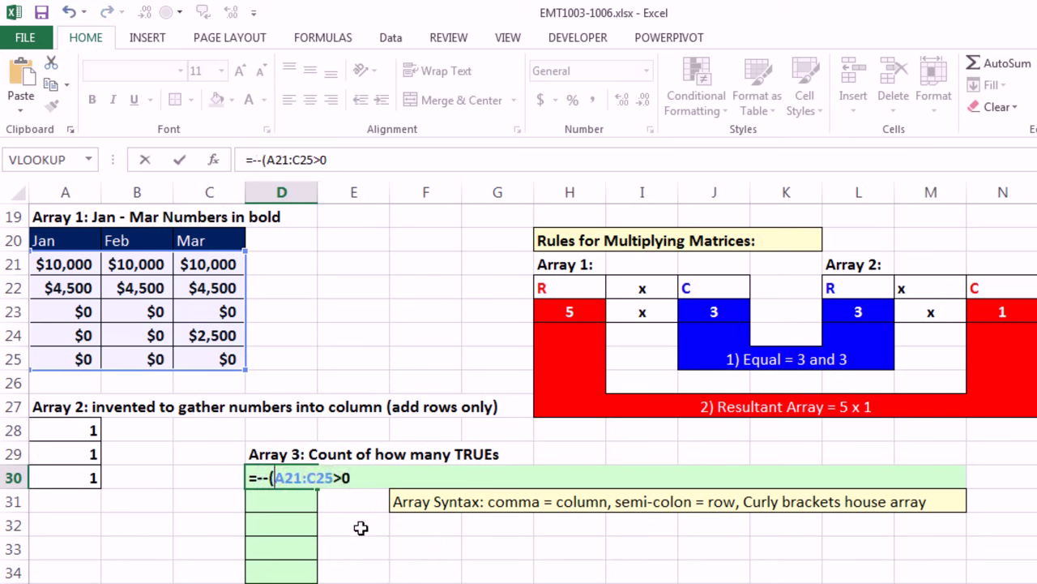
pyautogui.click(364, 477)
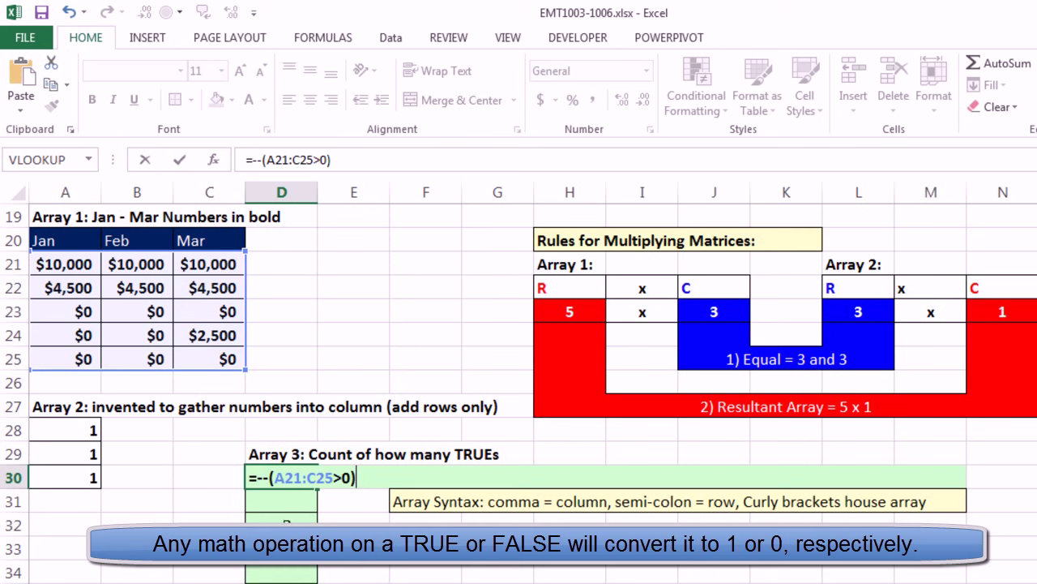
# - Evaluate the double-negative expression in D30 to inspect its numeric array, restoring the formula each time
pyautogui.moveTo(379, 478); pyautogui.dragTo(163, 460)
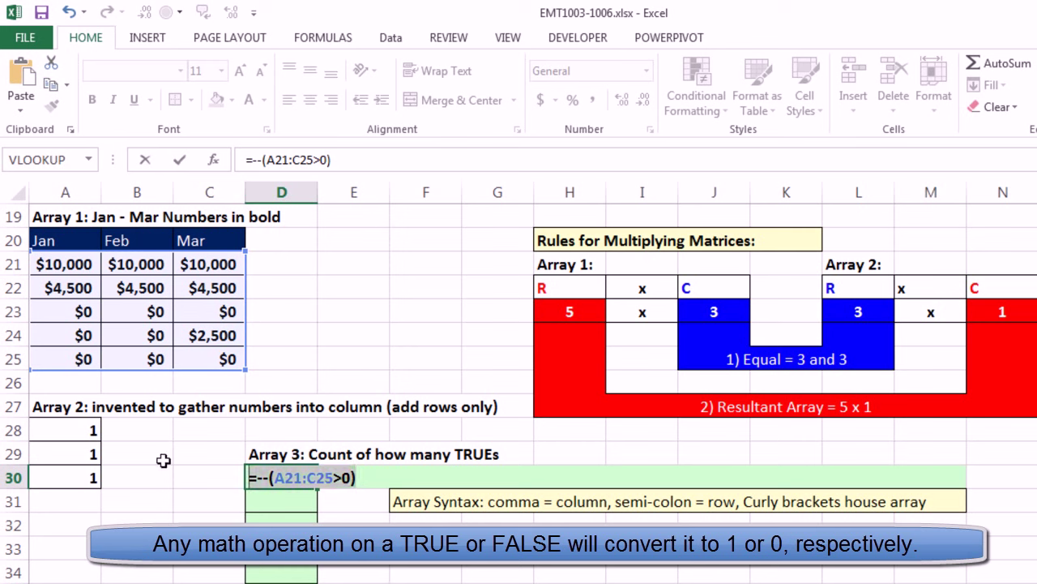
pyautogui.press('F9')
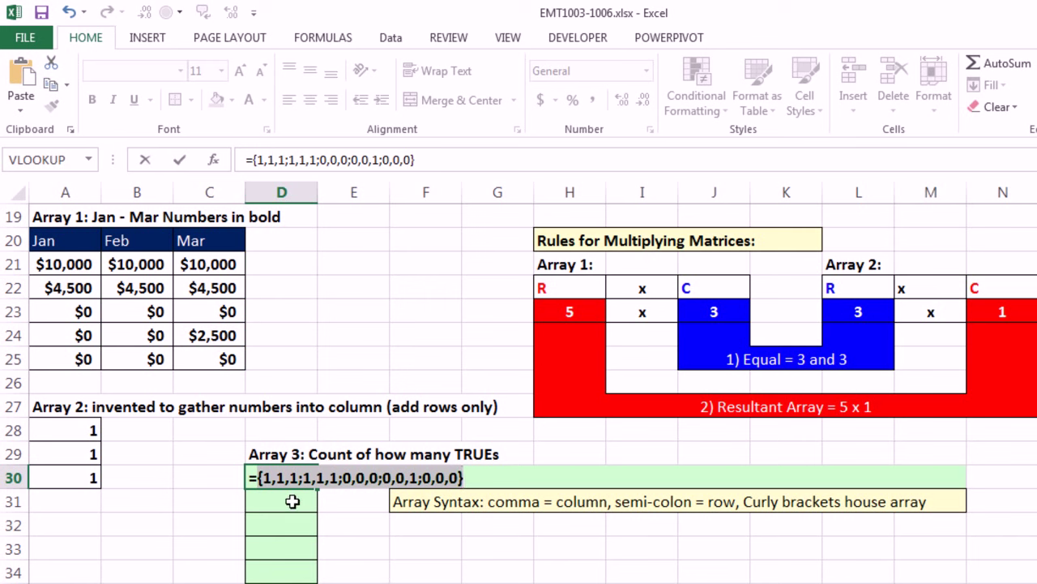
pyautogui.hotkey('ctrl', 'z')
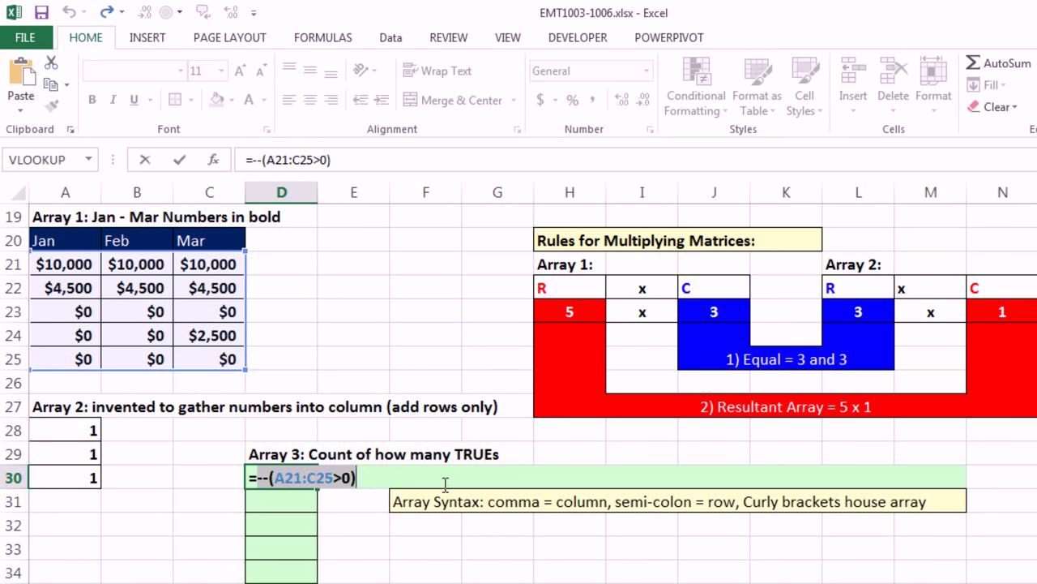
pyautogui.press('F9')
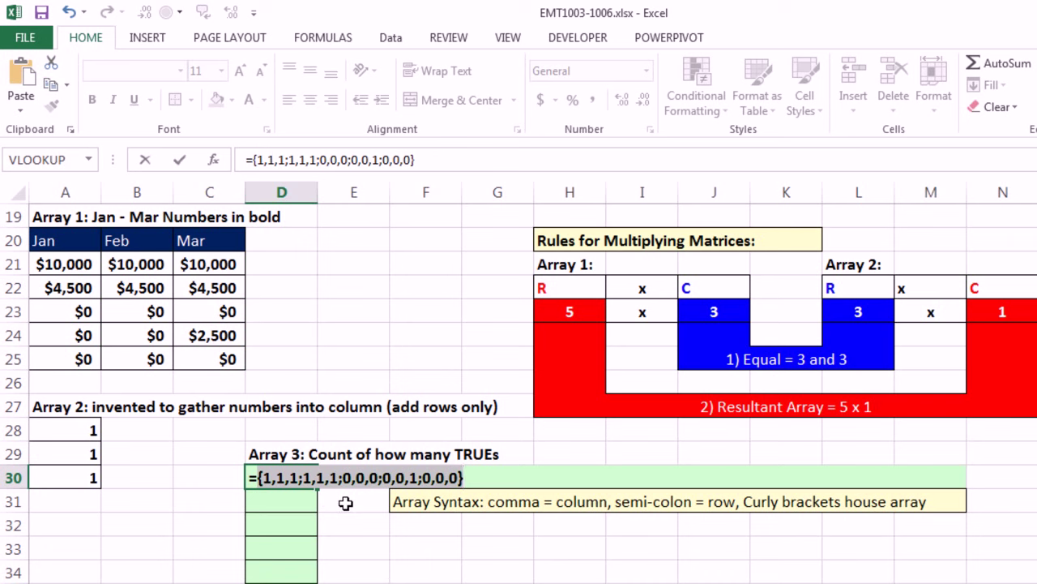
pyautogui.hotkey('ctrl', 'z')
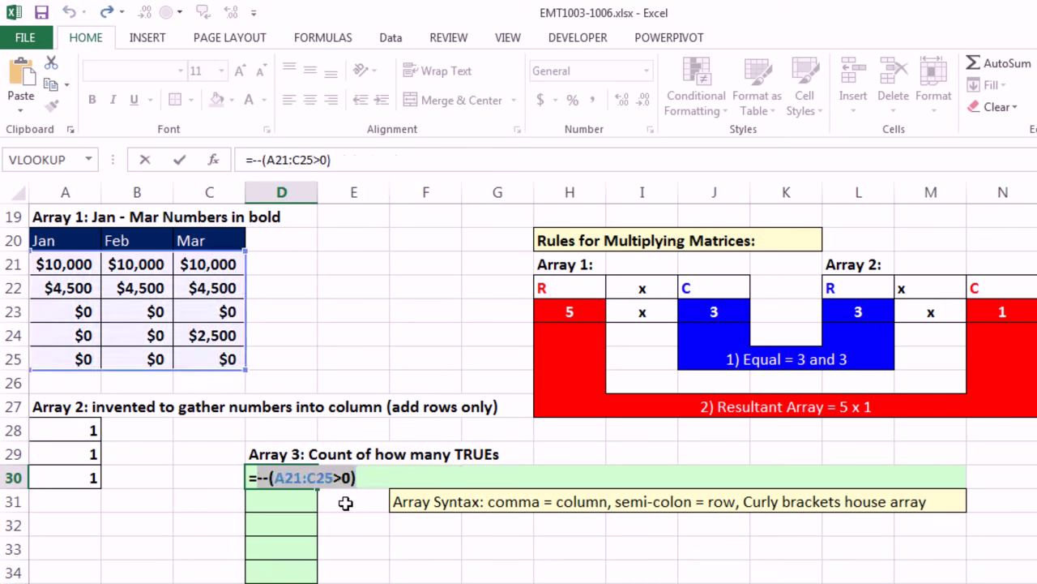
# - Wrap the numeric array in MMULT with a column of three ones, giving =MMULT(--(A21:C25>0),{1;1;1})
pyautogui.click(261, 477)
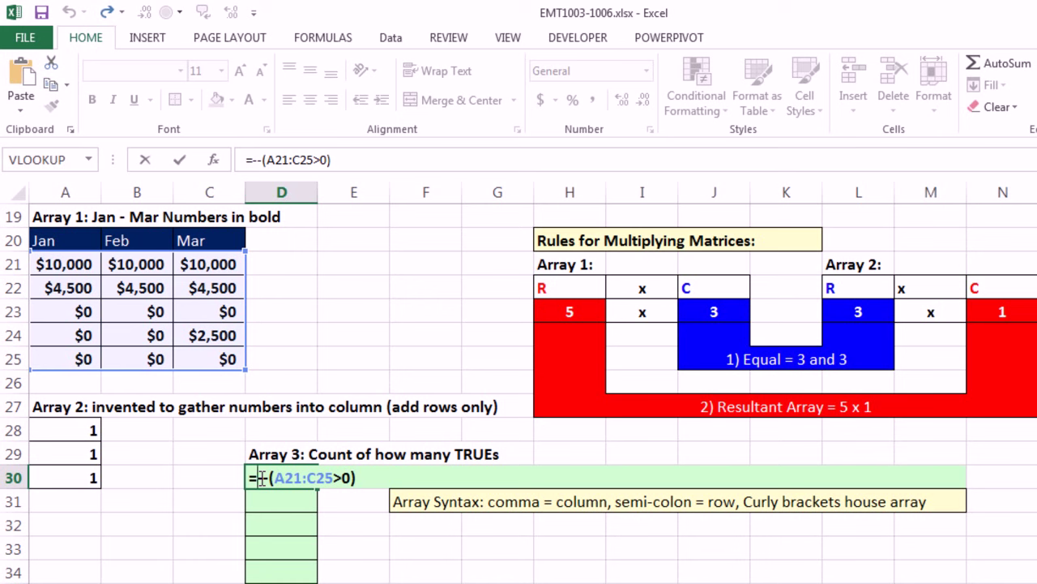
pyautogui.write('mm')
pyautogui.press('Tab')
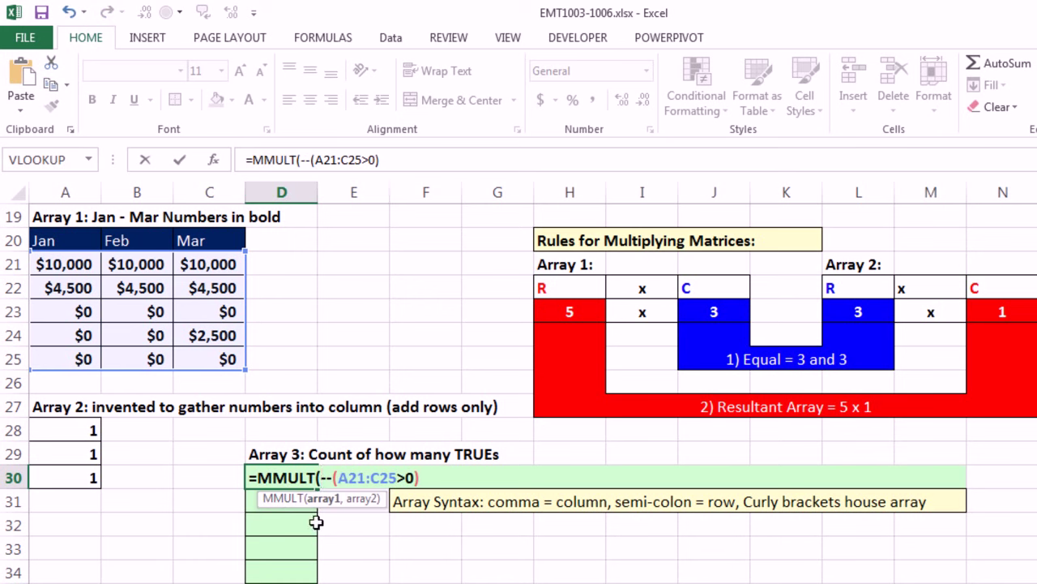
pyautogui.write(',{')
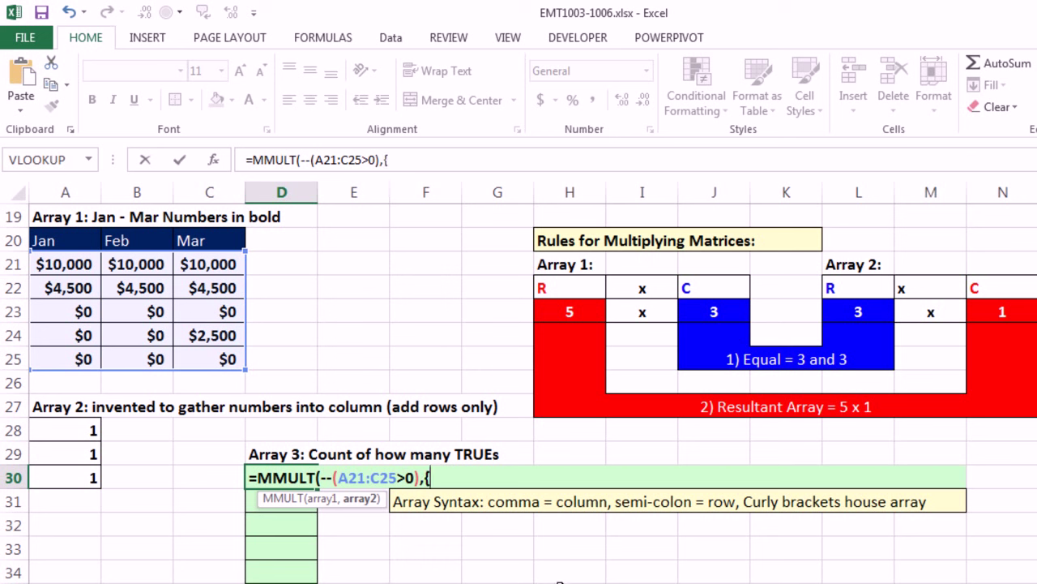
pyautogui.write('1;1;1})')
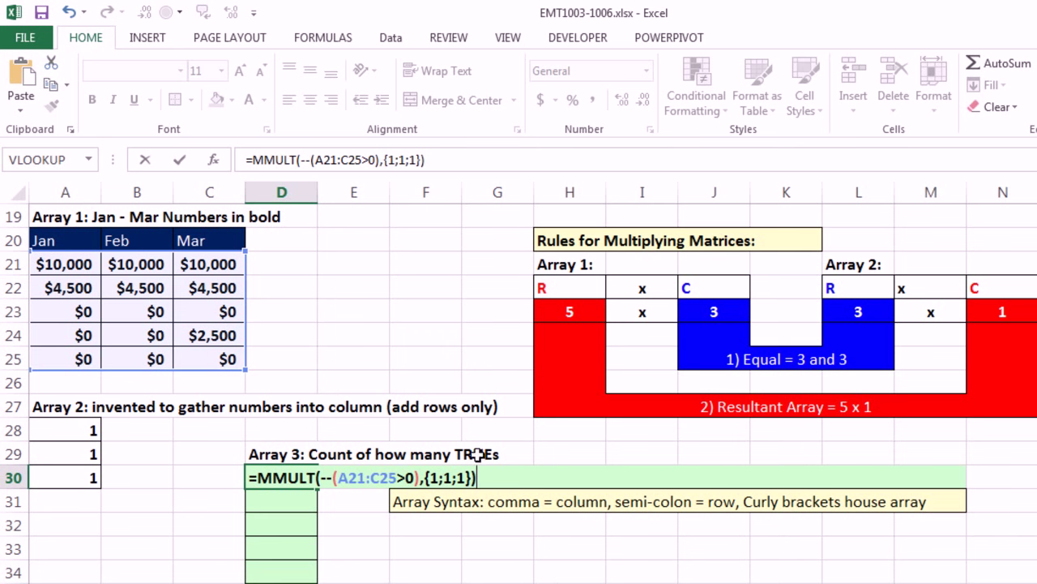
# - Evaluate the whole MMULT formula in D30 to inspect each employee's paid-month count, and restore it
pyautogui.moveTo(486, 480); pyautogui.dragTo(5, 478)
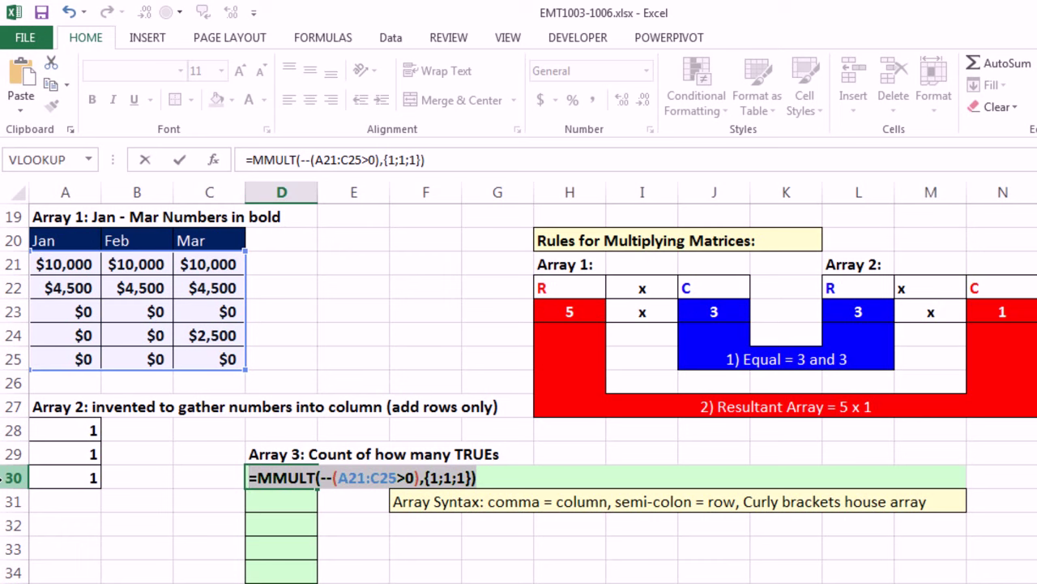
pyautogui.press('F9')
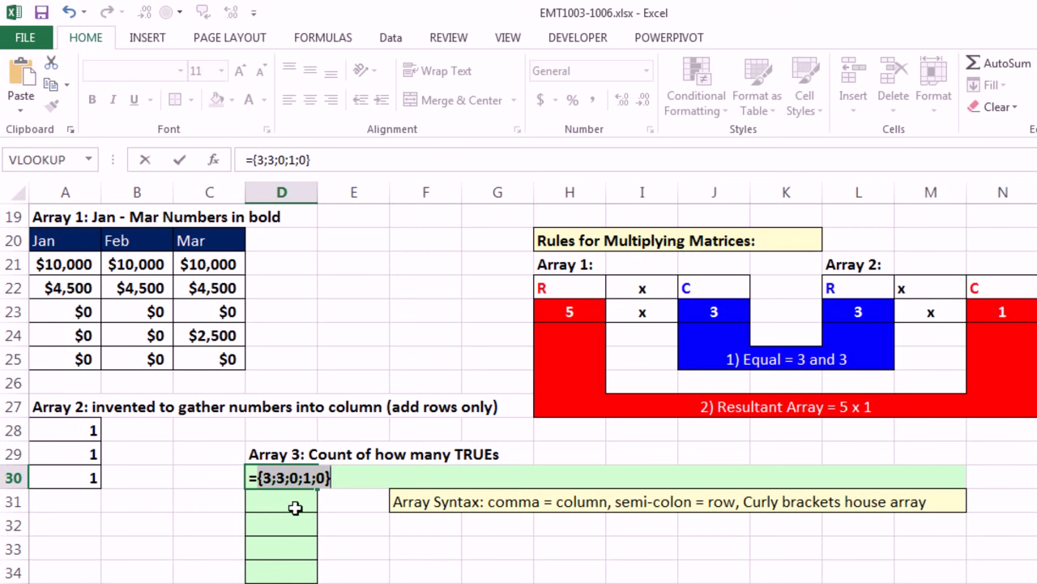
pyautogui.hotkey('ctrl', 'z')
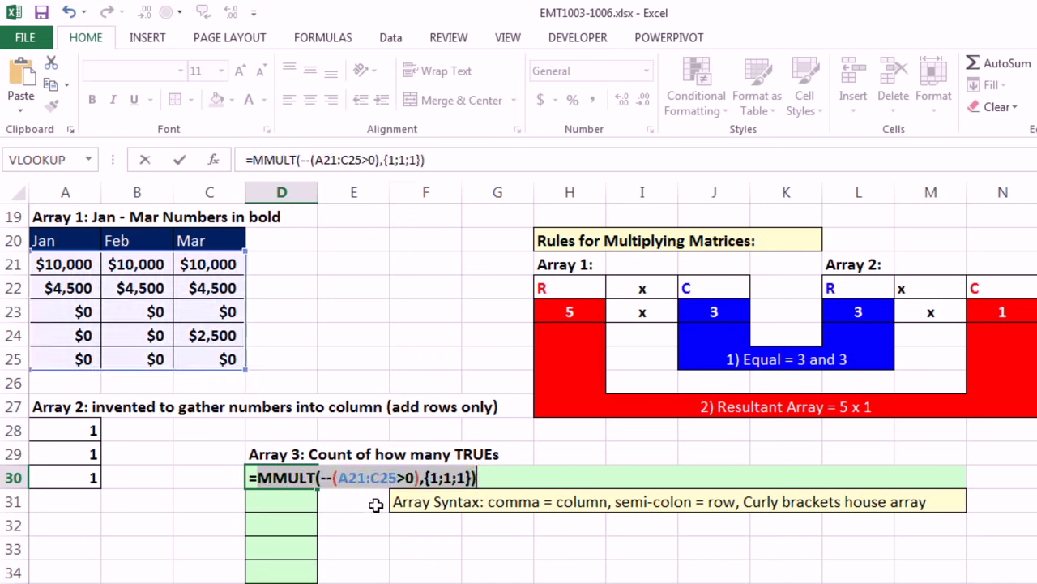
# - Test the MMULT counts for three paid months in D30, giving =(MMULT(--(A21:C25>0),{1;1;1})=3)
pyautogui.click(257, 478)
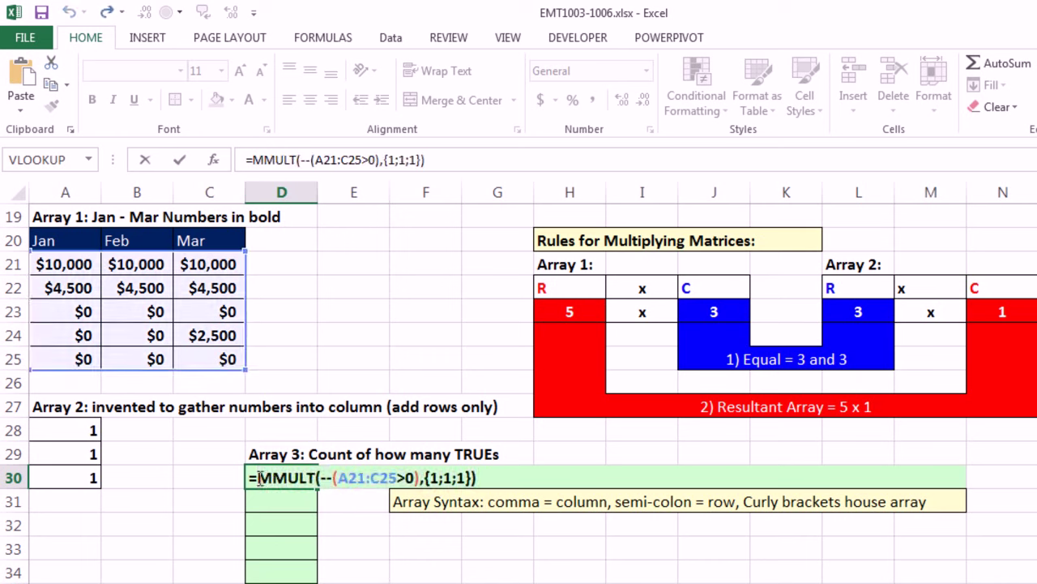
pyautogui.write('(')
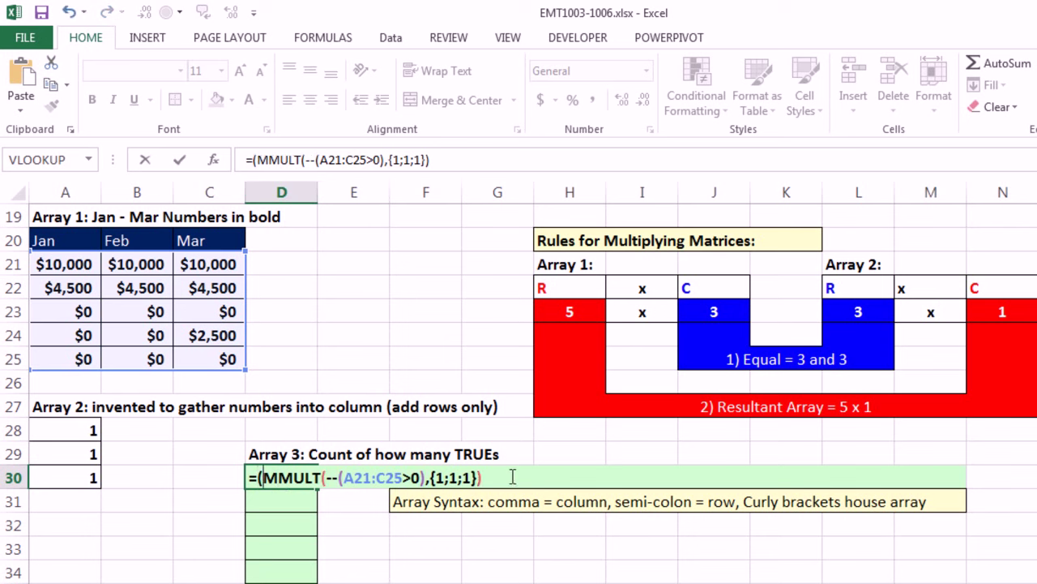
pyautogui.write('3)')
# - Evaluate the equals-3 test in D30 to inspect which employees qualify, and restore the formula
pyautogui.moveTo(513, 477); pyautogui.dragTo(7, 476)
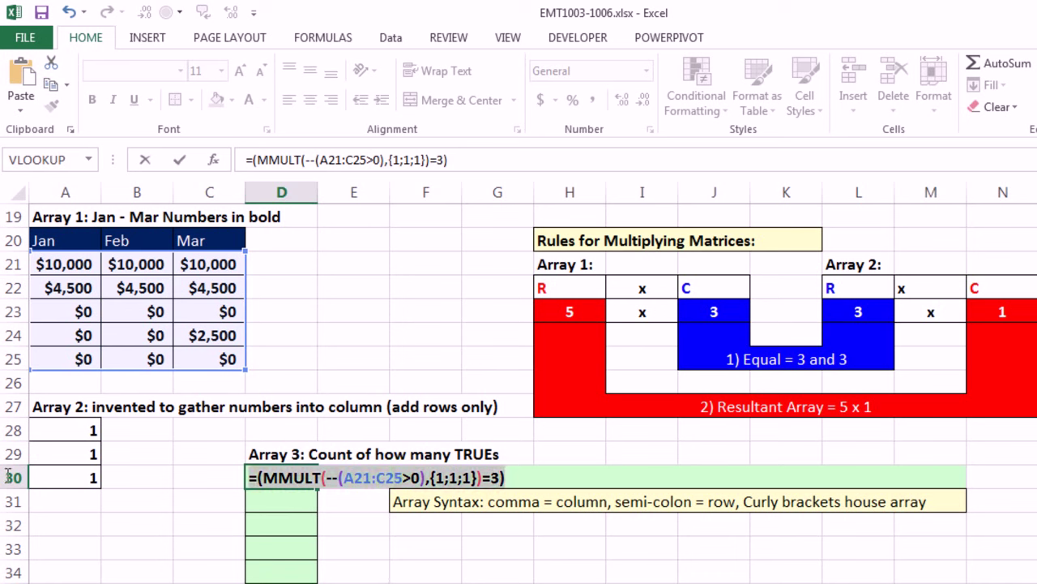
pyautogui.press('F9')
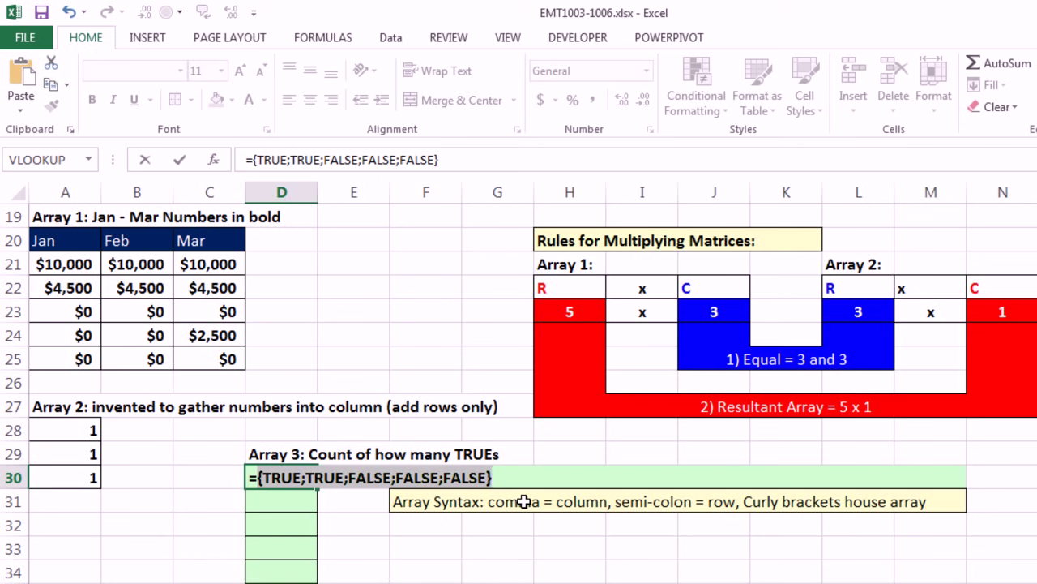
pyautogui.hotkey('ctrl', 'z')
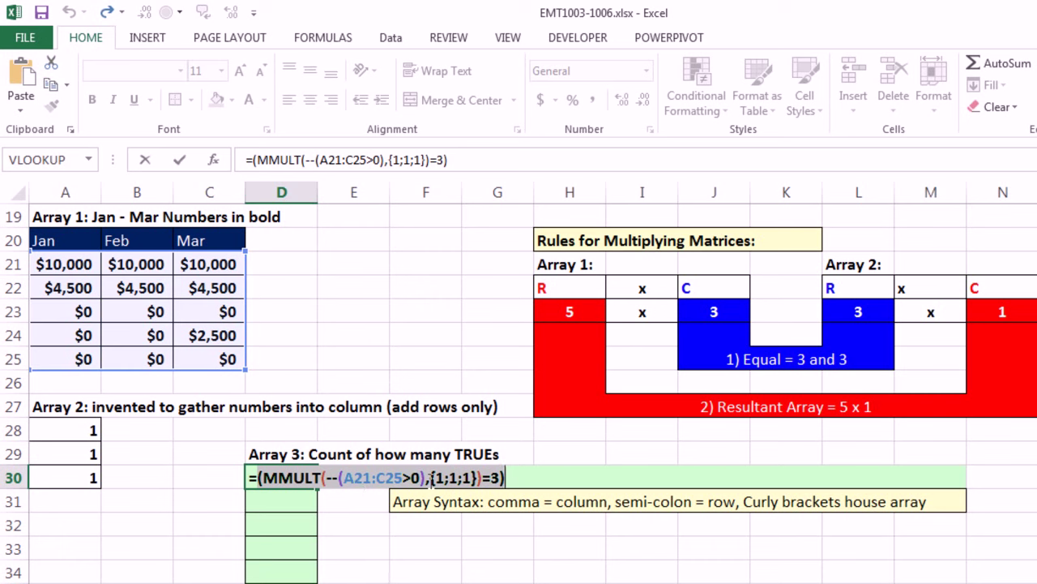
# - Multiply the D30 test by the insurance cost in B2, giving =(MMULT(--(A21:C25>0),{1;1;1})=3)*B2
pyautogui.click(525, 478)
pyautogui.write('*')
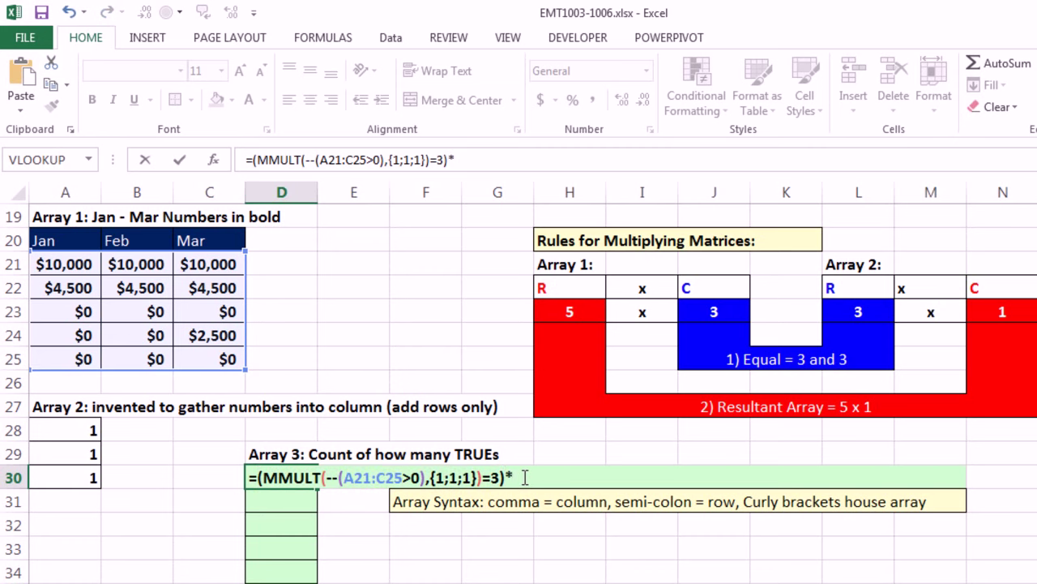
pyautogui.scroll(6, 227, 276)
pyautogui.click(139, 240)
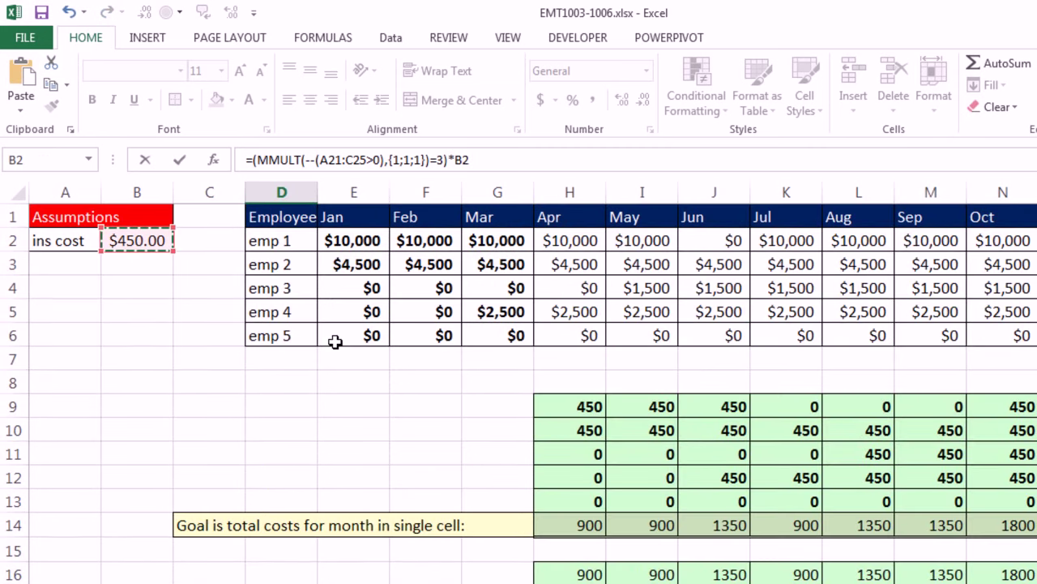
pyautogui.scroll(-6, 335, 341)
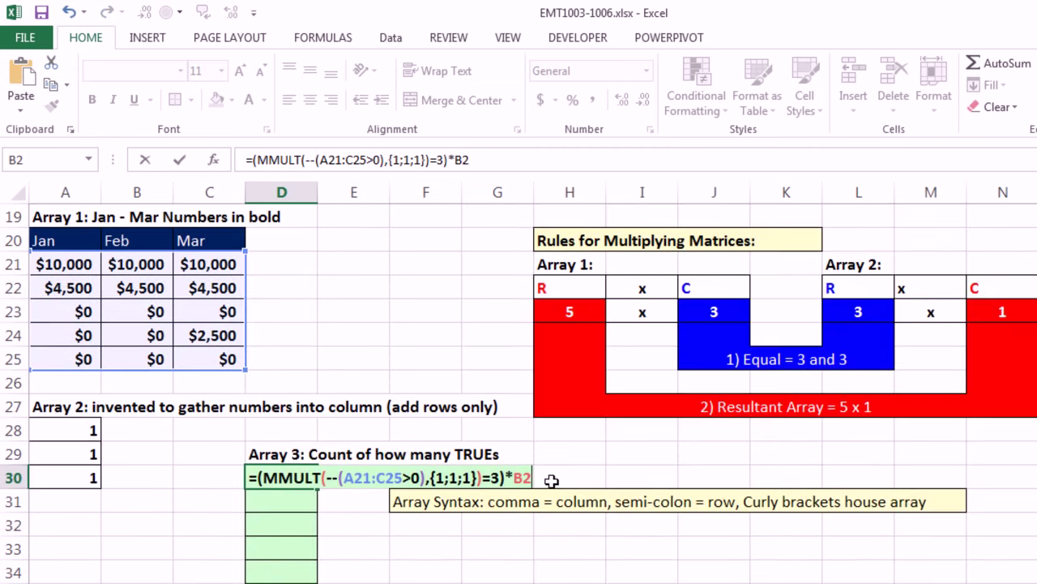
# - Lock the insurance cost reference in D30 as $B$2, and evaluate the whole formula to inspect each employee's cost before restoring it
pyautogui.press('F4')
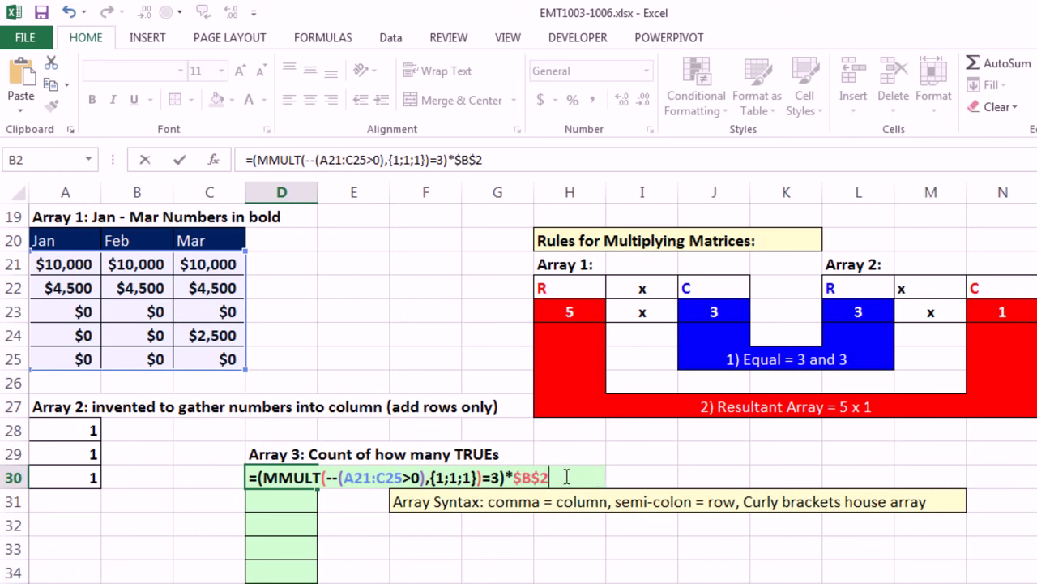
pyautogui.hotkey('shift', 'Home')
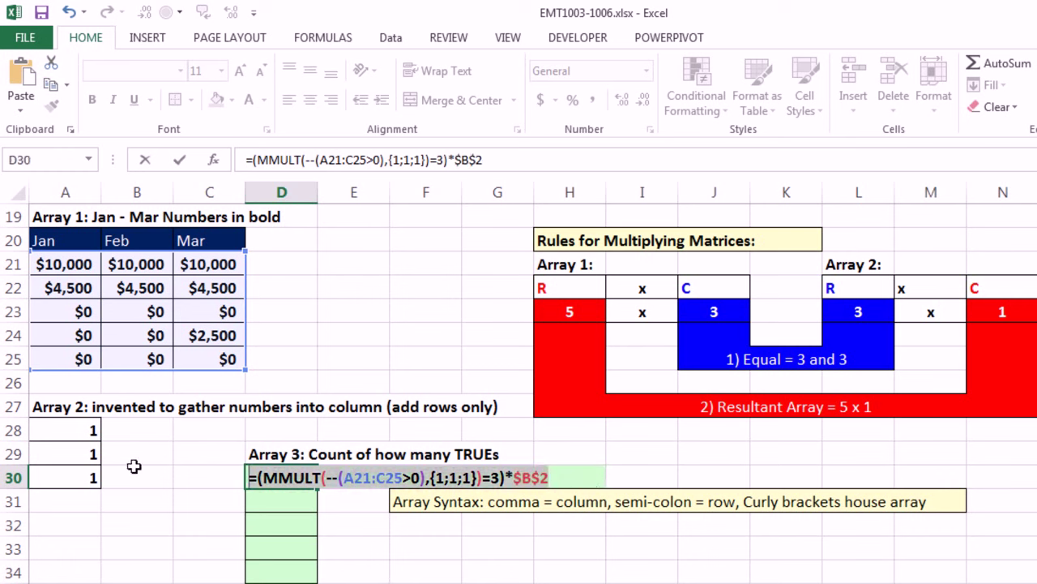
pyautogui.press('F9')
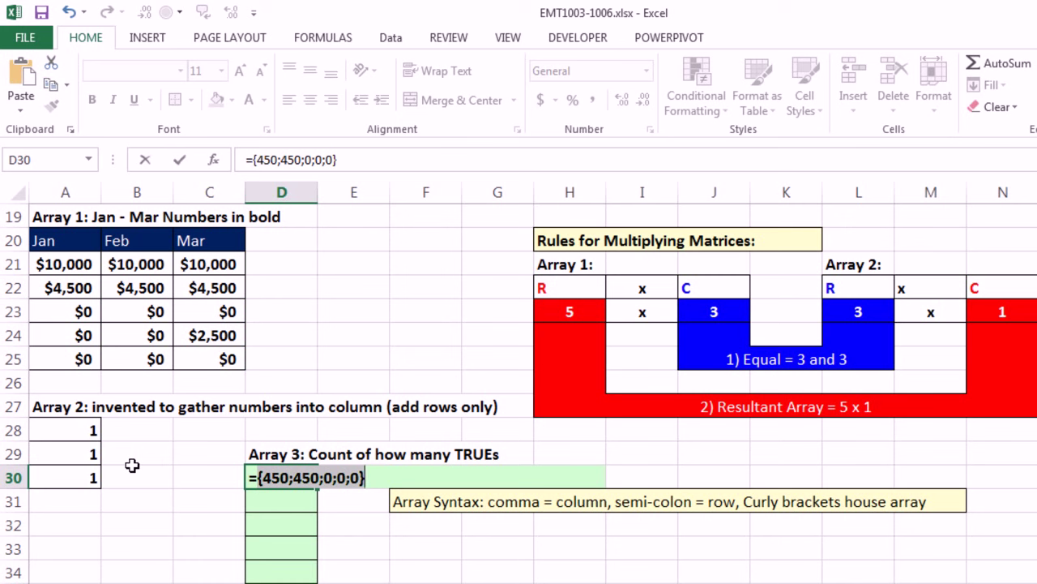
pyautogui.scroll(4, 546, 523)
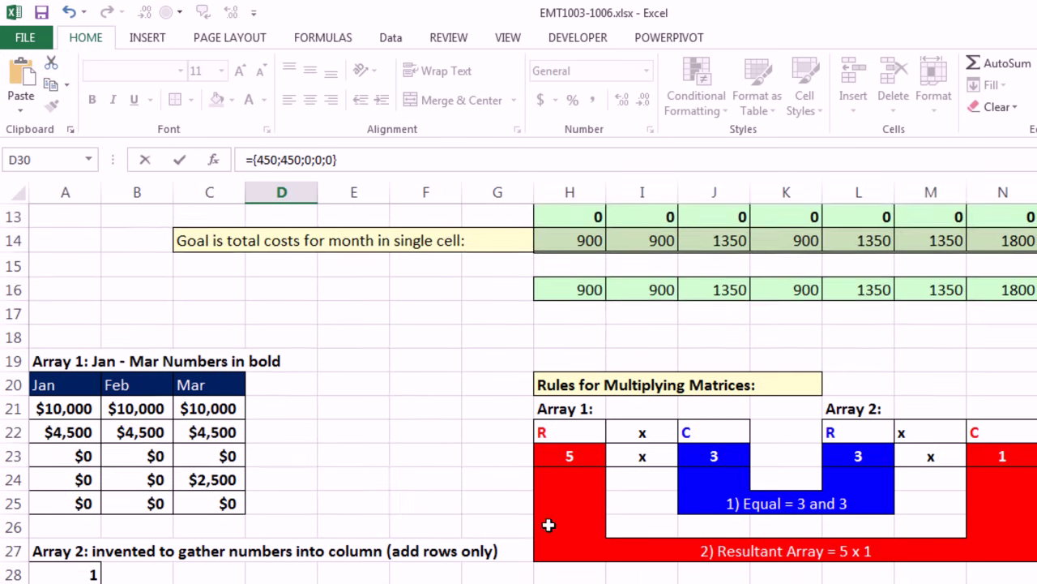
pyautogui.scroll(-2, 629, 411)
pyautogui.scroll(-2, 502, 567)
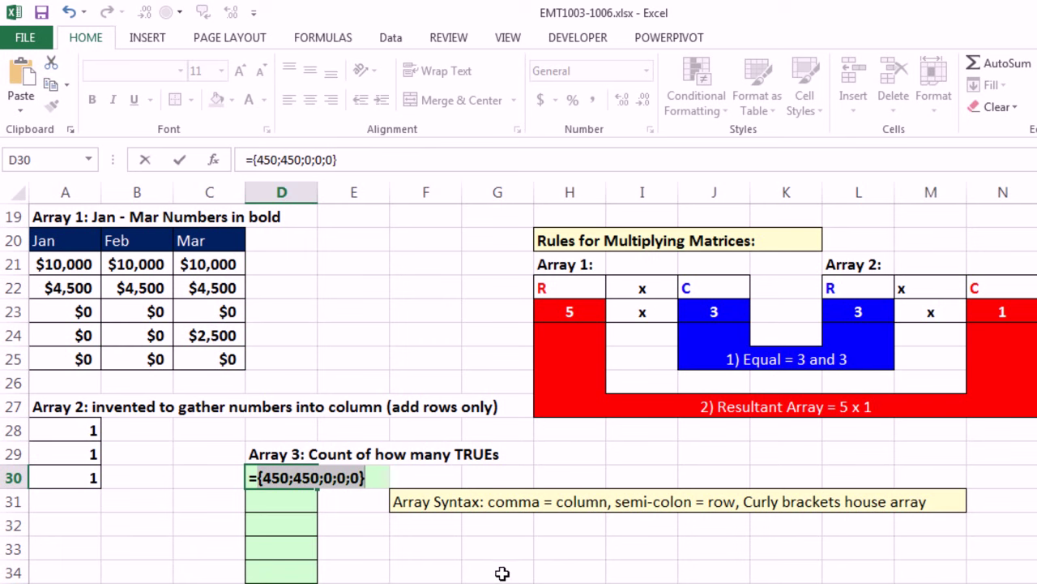
pyautogui.hotkey('ctrl', 'z')
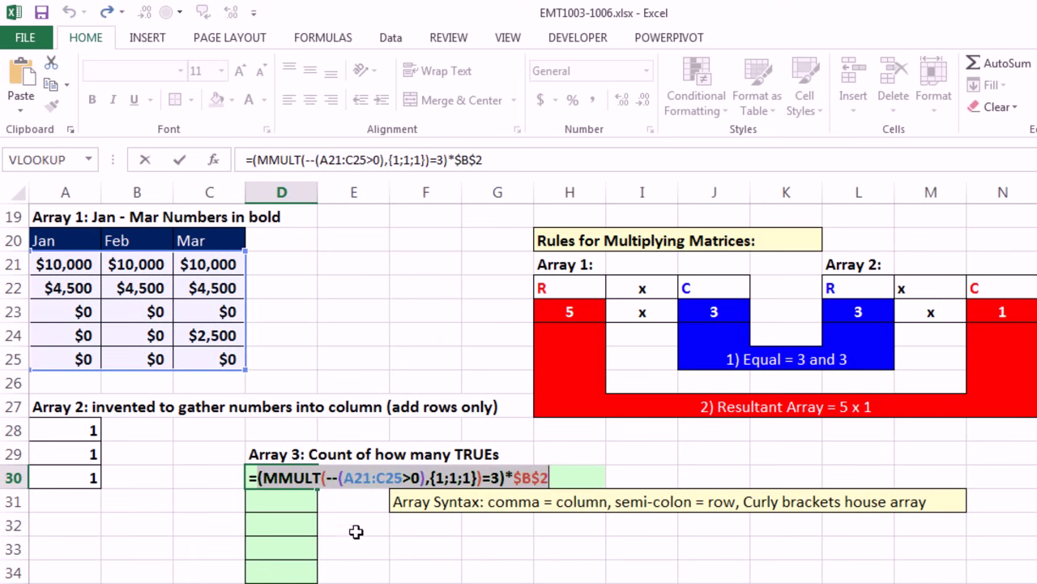
# - Wrap the D30 formula in SUMPRODUCT, giving =SUMPRODUCT((MMULT(--(A21:C25>0),{1;1;1})=3)*$B$2)
pyautogui.click(258, 478)
pyautogui.write('sump')
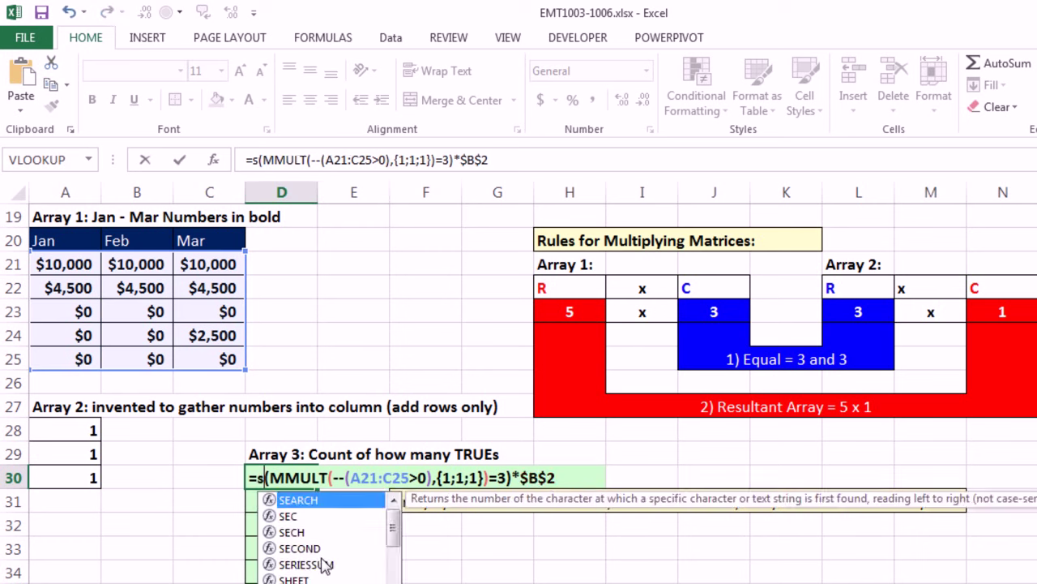
pyautogui.press('Tab')
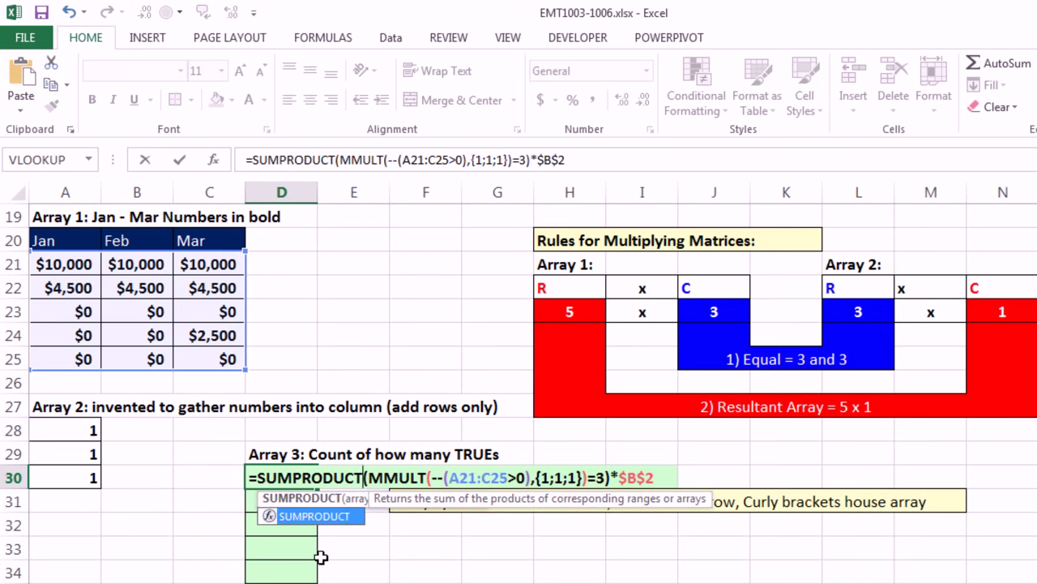
pyautogui.write('(')
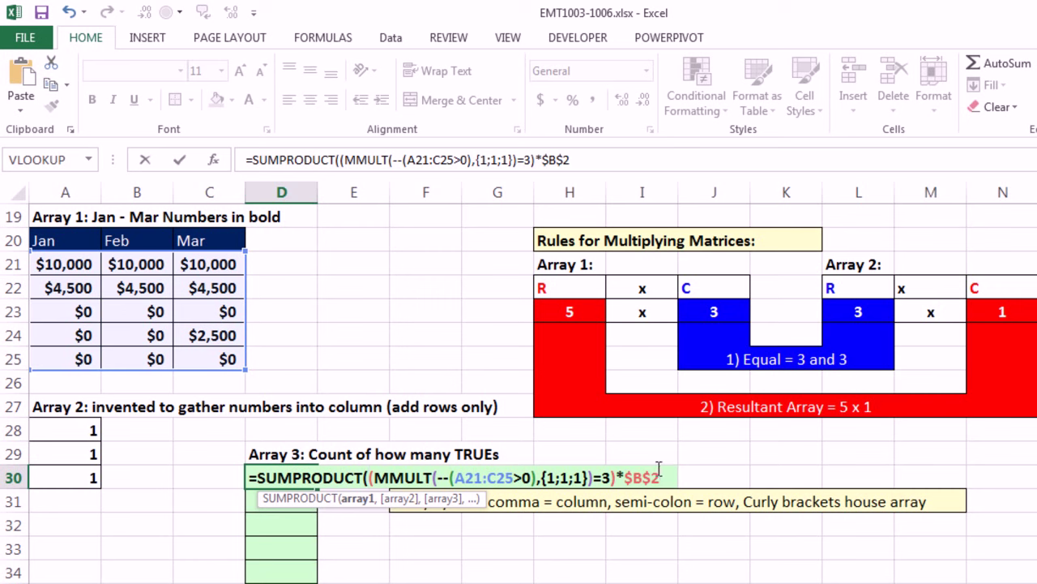
pyautogui.press('Return')
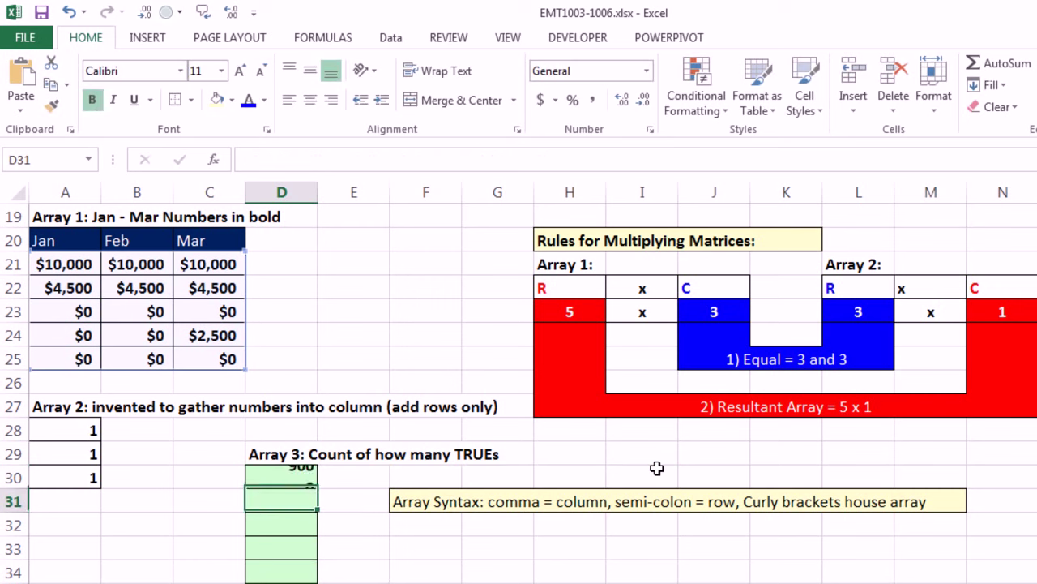
# - Strip the SUMPRODUCT wrapper from the D30 formula, copy the remaining =(MMULT(--(A21:C25>0),{1;1;1})=3)*$B$2, and cancel the edit
pyautogui.click(292, 478)
pyautogui.moveTo(283, 480); pyautogui.dragTo(283, 577)
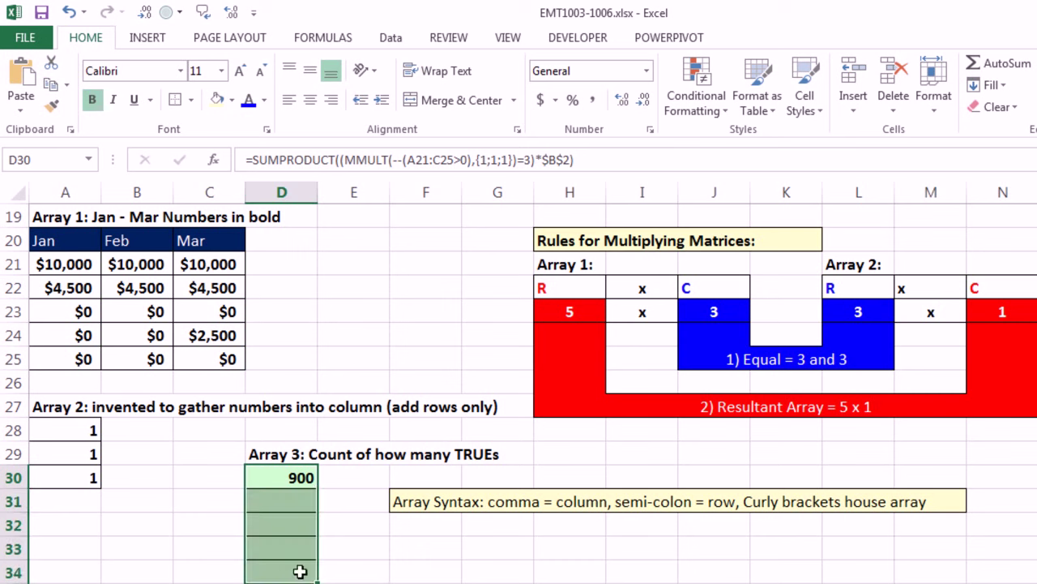
pyautogui.press('F2')
pyautogui.moveTo(369, 478); pyautogui.dragTo(256, 478)
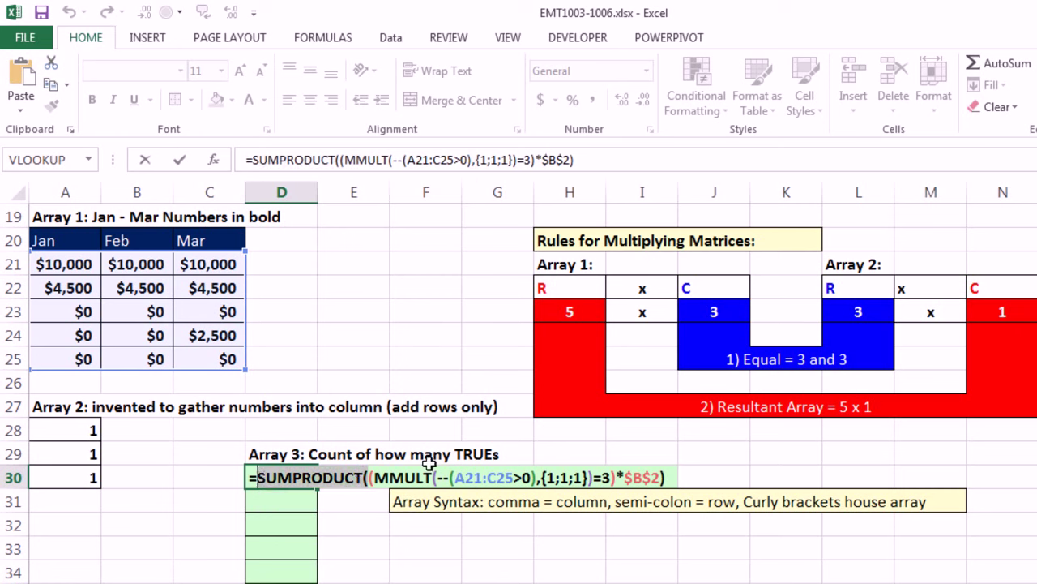
pyautogui.press('Delete')
pyautogui.press('BackSpace')
pyautogui.moveTo(573, 477); pyautogui.dragTo(199, 465)
pyautogui.hotkey('ctrl', 'c')
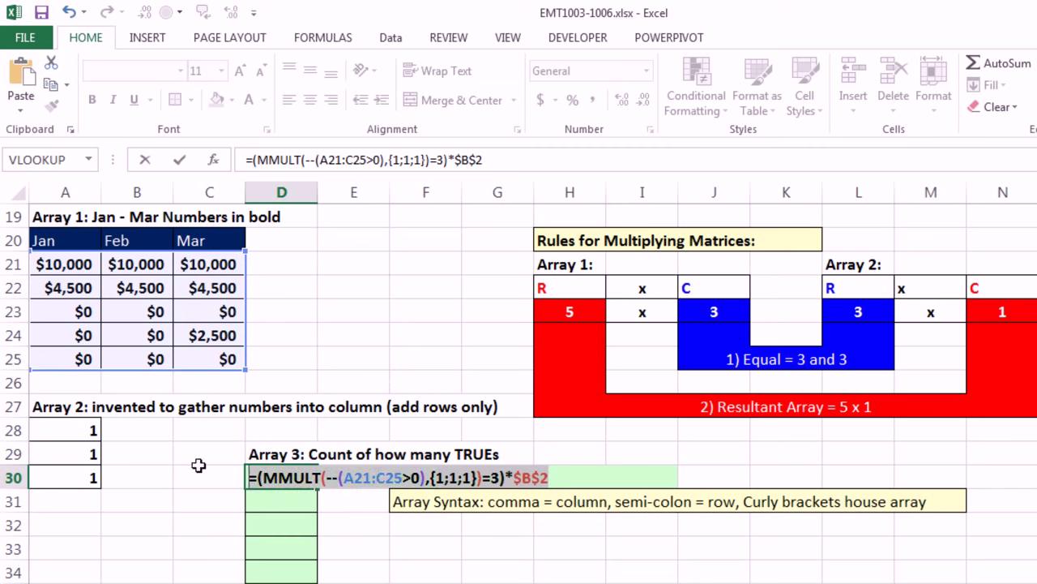
pyautogui.press('Escape')
# - Enter =(MMULT(--(A21:C25>0),{1;1;1})=3)*$B$2 as an array formula across D30:D34 using the copied text
pyautogui.moveTo(296, 477); pyautogui.dragTo(284, 583)
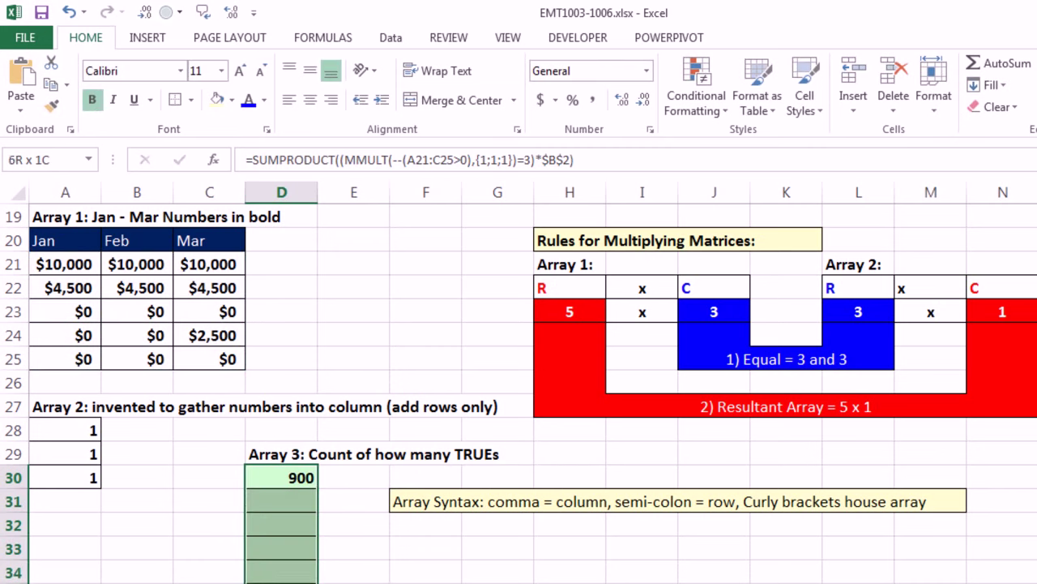
pyautogui.press('F2')
pyautogui.press('Home')
pyautogui.hotkey('shift', 'End')
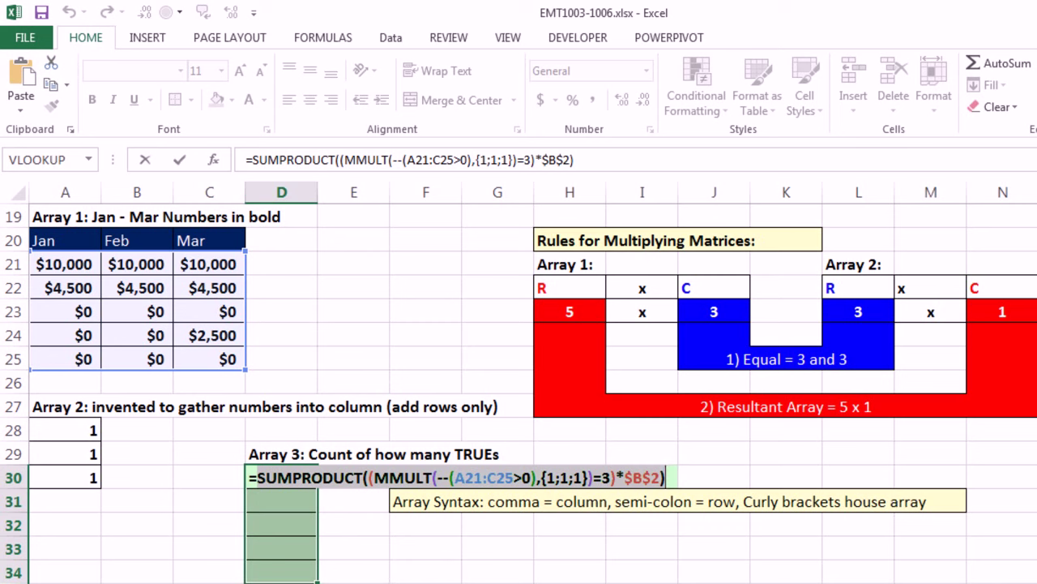
pyautogui.hotkey('ctrl', 'v')
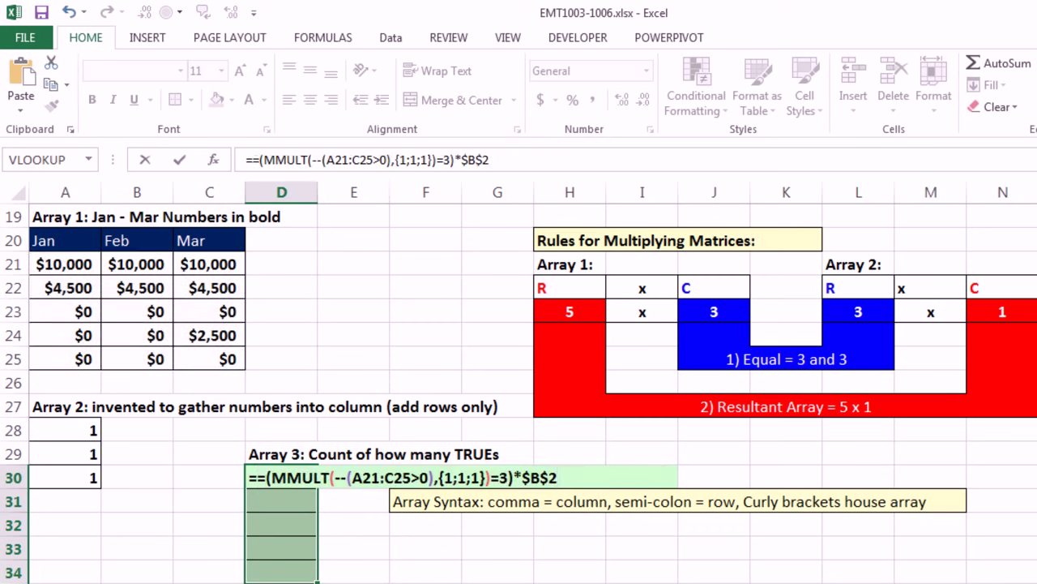
pyautogui.click(256, 478)
pyautogui.press('BackSpace')
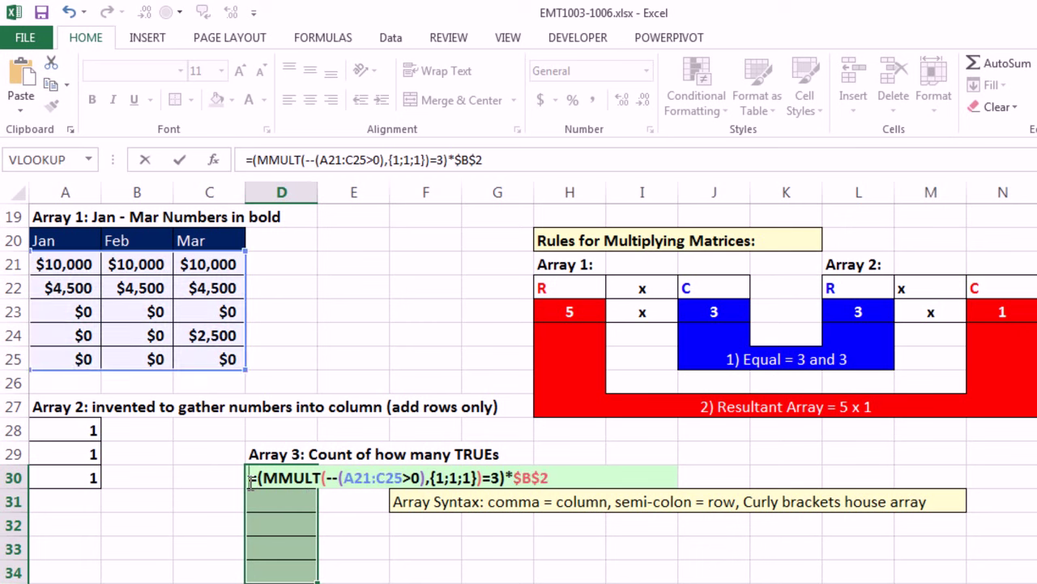
pyautogui.hotkey('ctrl', 'shift', 'Return')
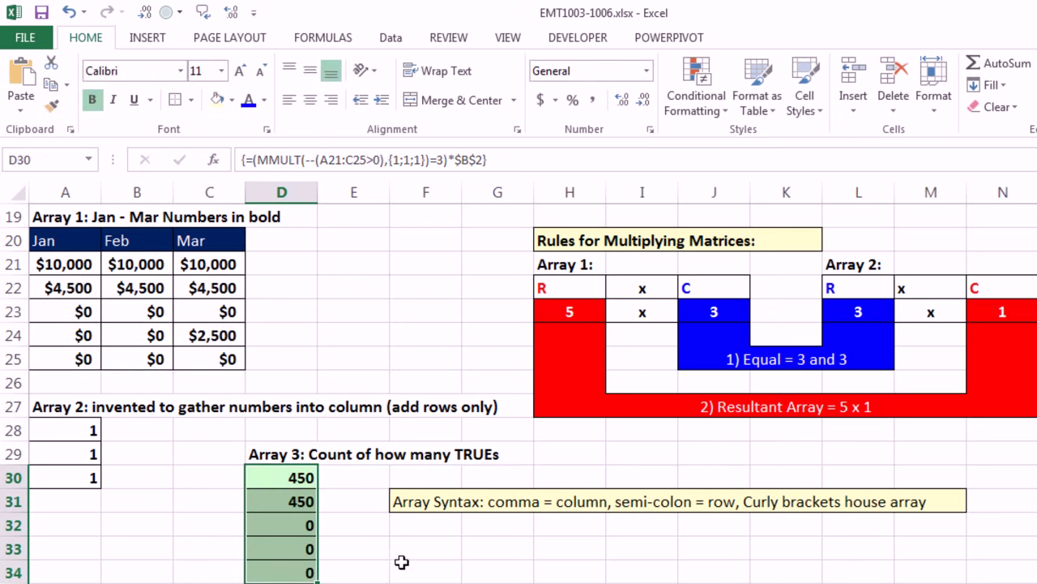
# - Copy the D30 array formula's text without its equals sign, and keep it entered as an array formula
pyautogui.scroll(4, 390, 560)
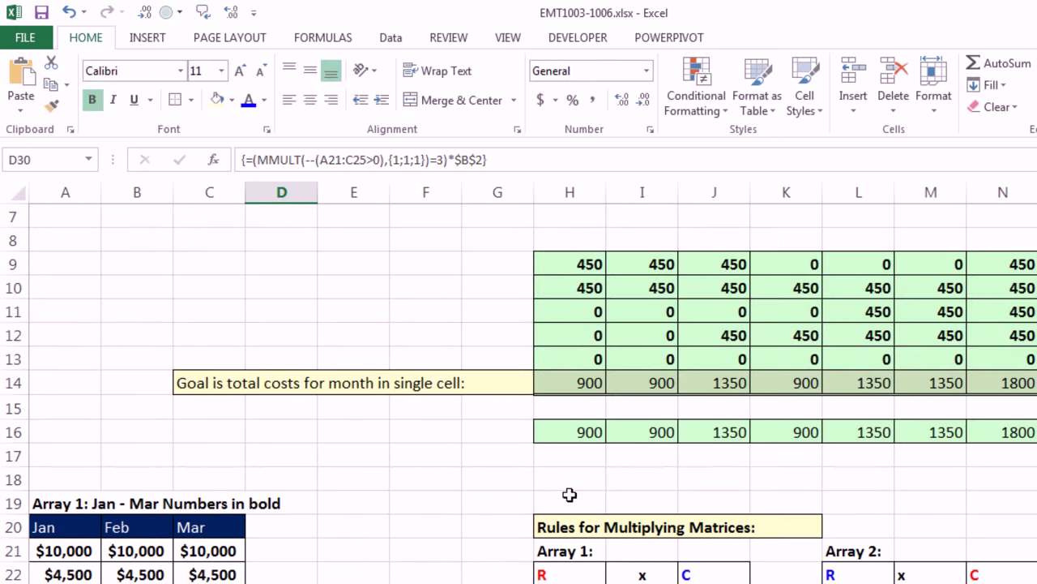
pyautogui.click(568, 407)
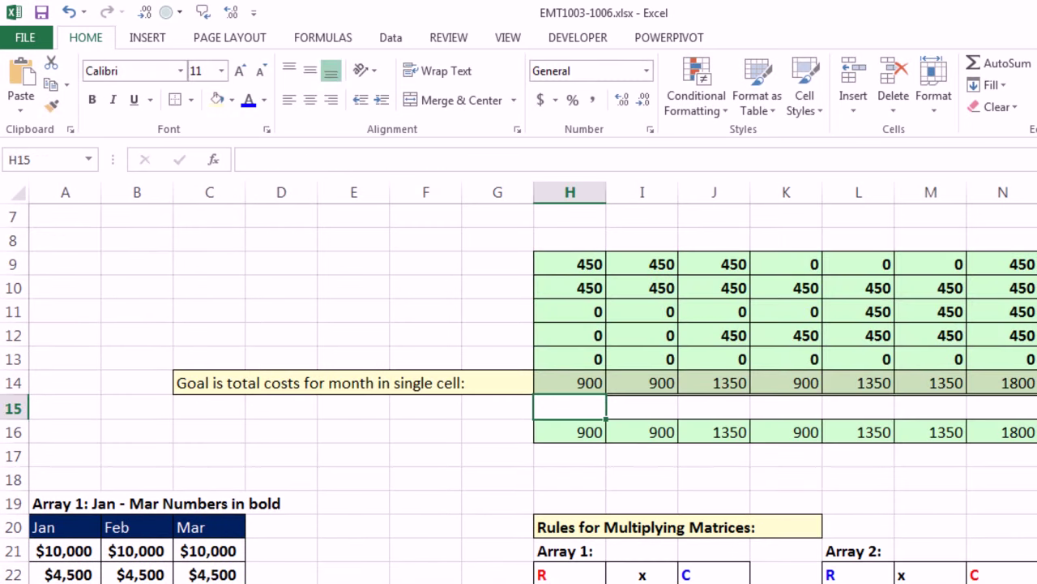
pyautogui.scroll(2, 519, 365)
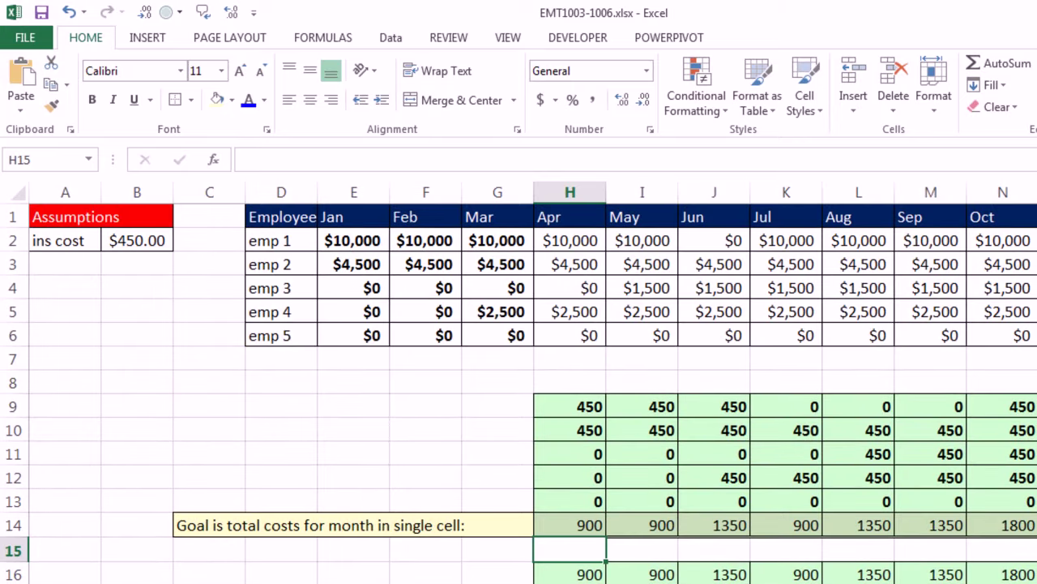
pyautogui.scroll(-6, 216, 440)
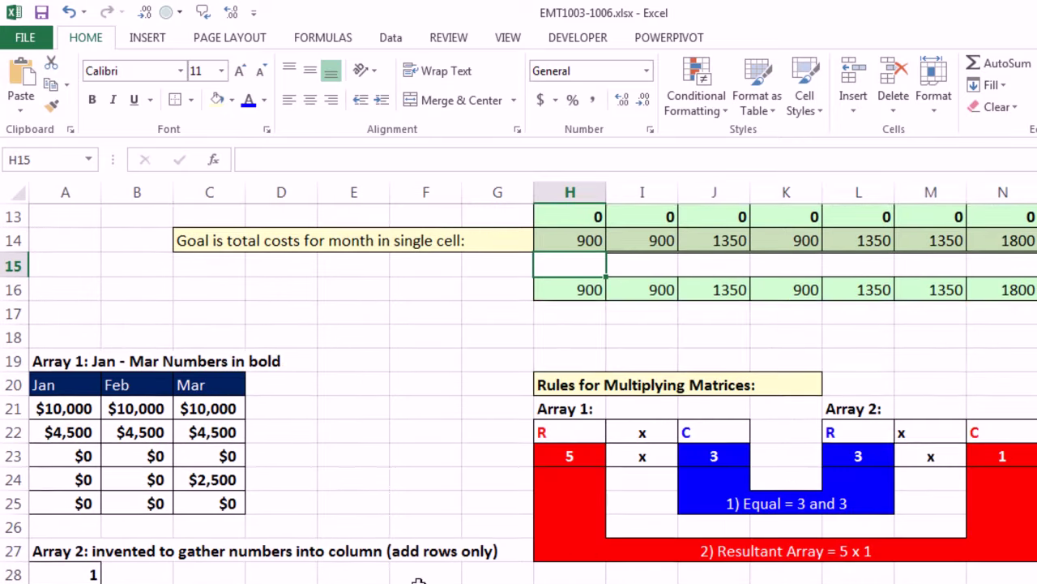
pyautogui.doubleClick(296, 479)
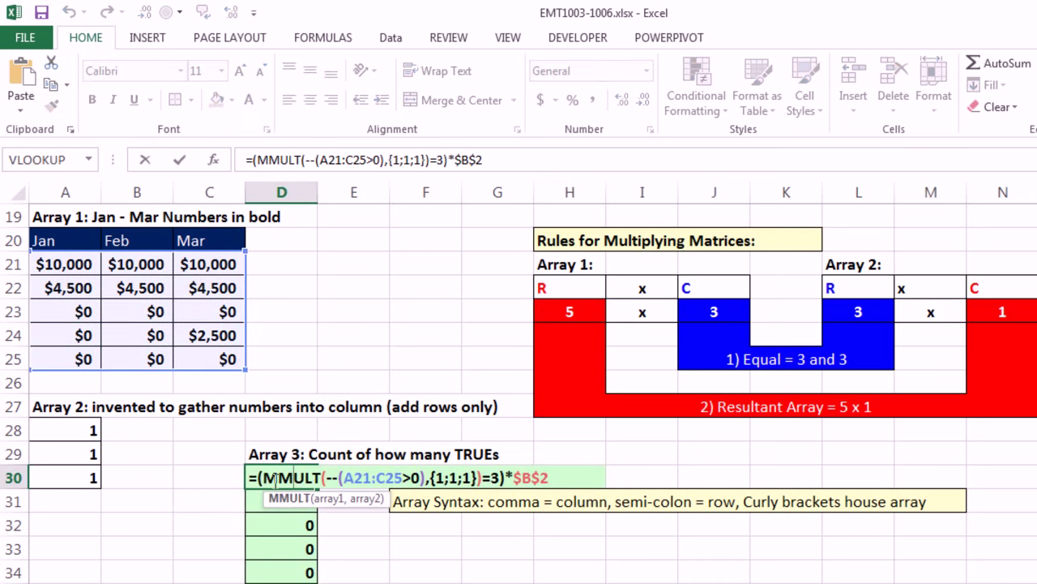
pyautogui.doubleClick(315, 479)
pyautogui.moveTo(314, 480); pyautogui.dragTo(338, 479)
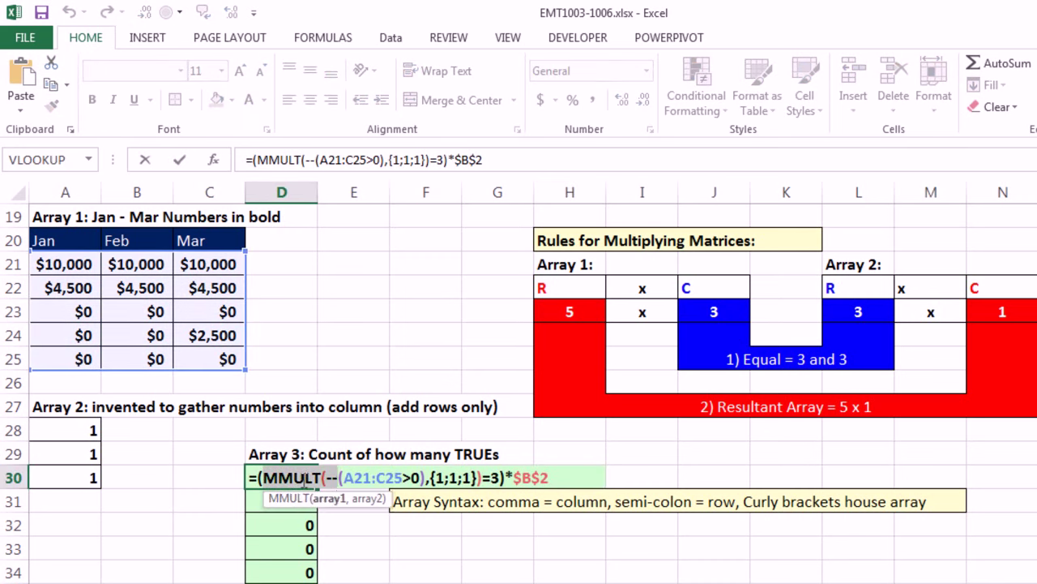
pyautogui.moveTo(260, 479); pyautogui.dragTo(592, 488)
pyautogui.hotkey('ctrl', 'c')
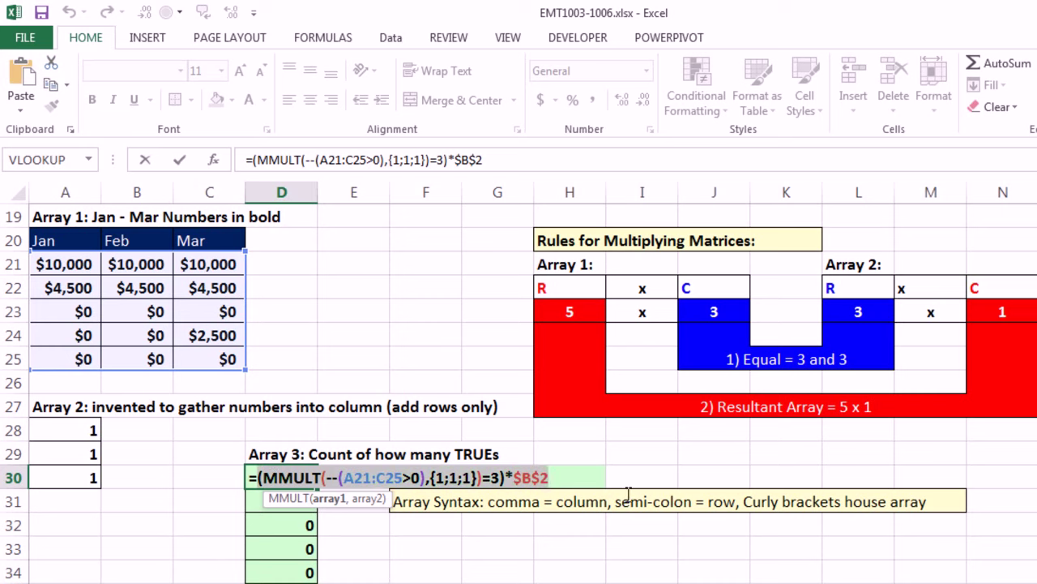
pyautogui.hotkey('ctrl', 'shift', 'Return')
# - Build =SUMPRODUCT((MMULT(--(A21:C25>0),{1;1;1})=3)*$B$2) in H15 from the copied formula text
pyautogui.scroll(6, 648, 482)
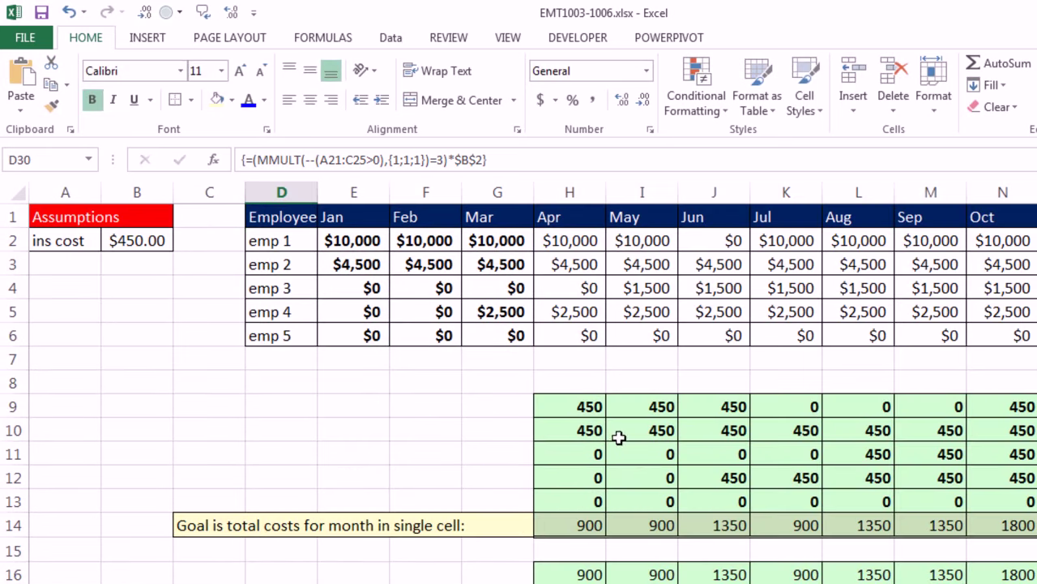
pyautogui.click(552, 545)
pyautogui.write('=SUMPRODUCT(')
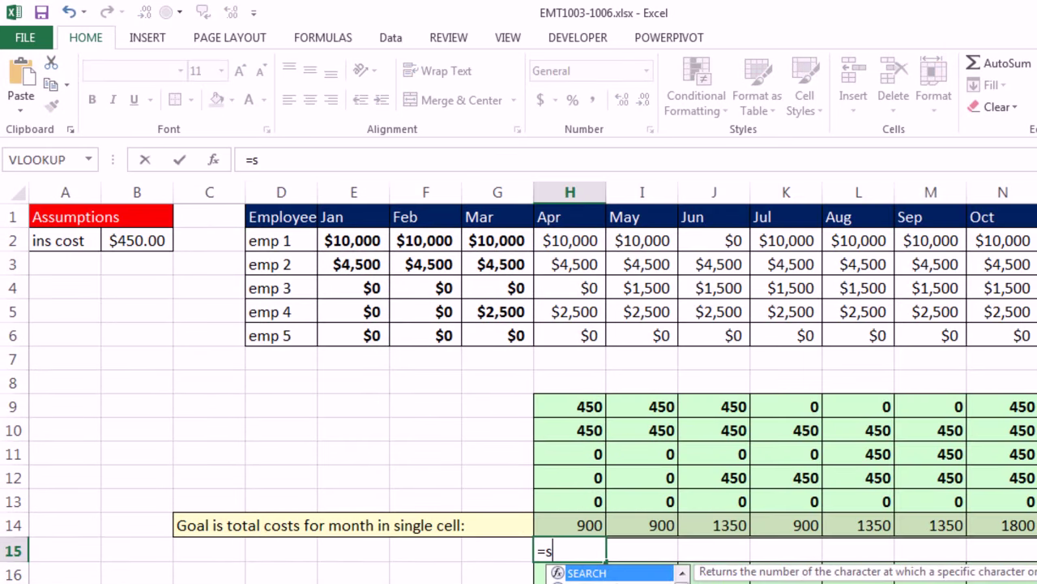
pyautogui.hotkey('ctrl', 'v')
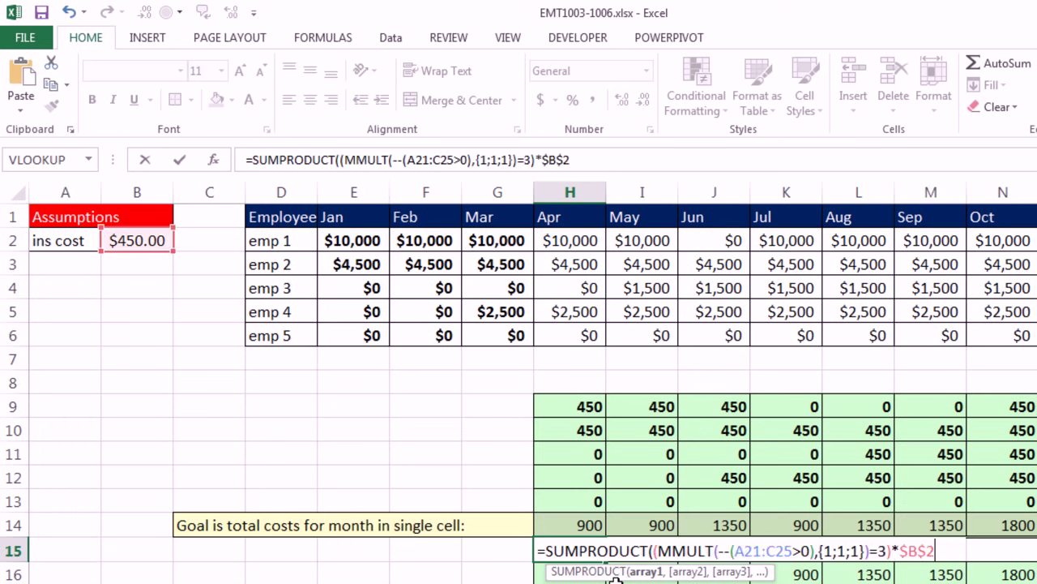
pyautogui.write(')')
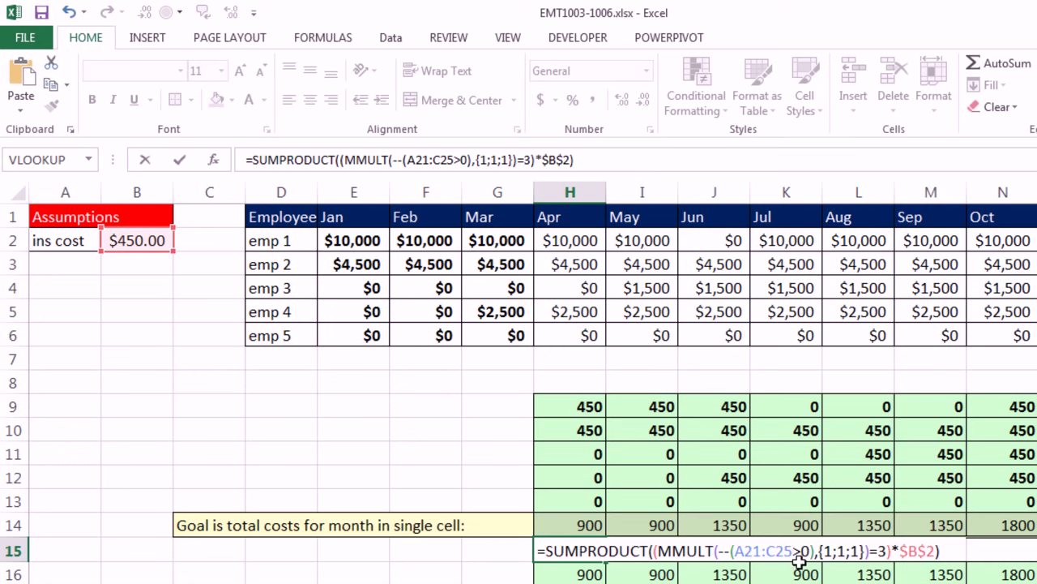
# - Replace the A21:C25 range in the H15 formula with E2:G6, and fill the formula across to P15
pyautogui.moveTo(735, 550); pyautogui.dragTo(793, 551)
pyautogui.moveTo(349, 239); pyautogui.dragTo(505, 336)
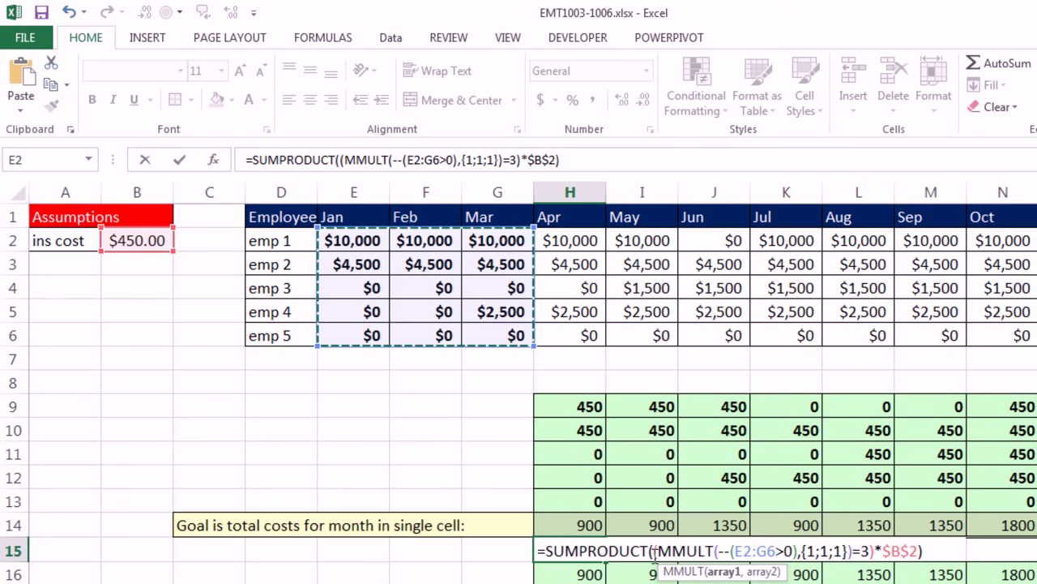
pyautogui.click(621, 551)
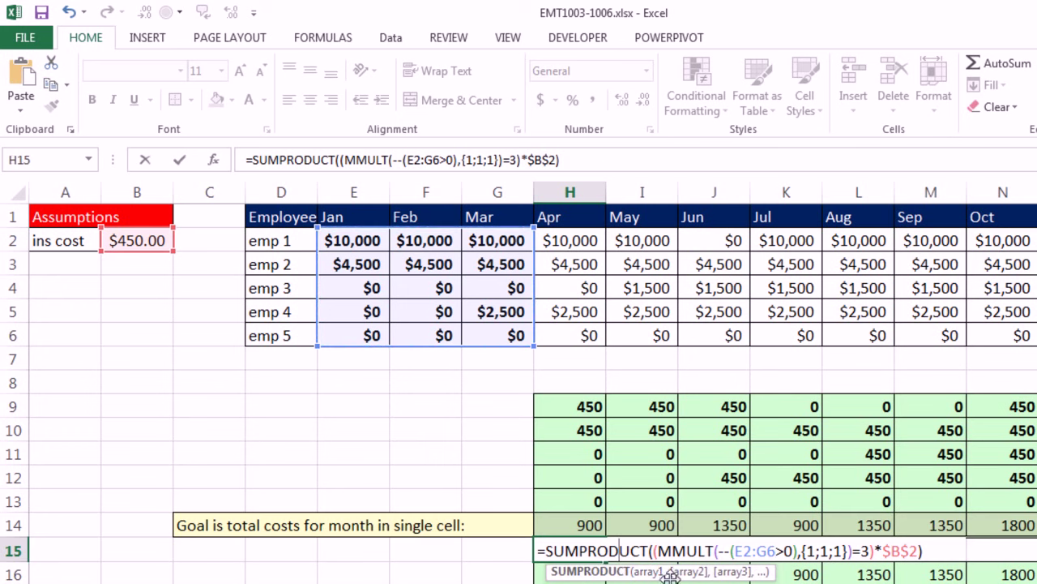
pyautogui.click(716, 552)
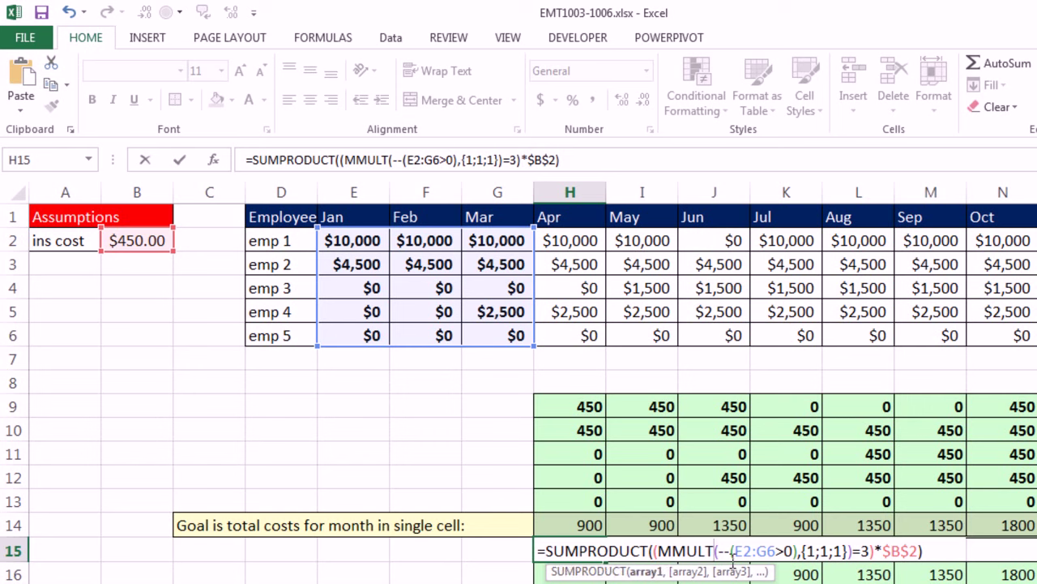
pyautogui.hotkey('ctrl', 'Return')
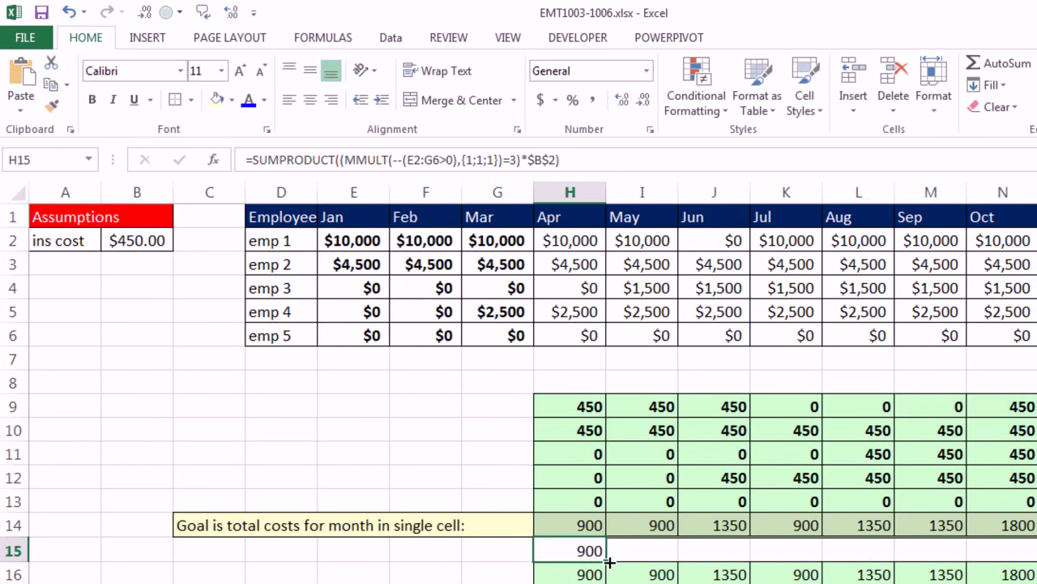
pyautogui.moveTo(864, 573); pyautogui.dragTo(1036, 576)
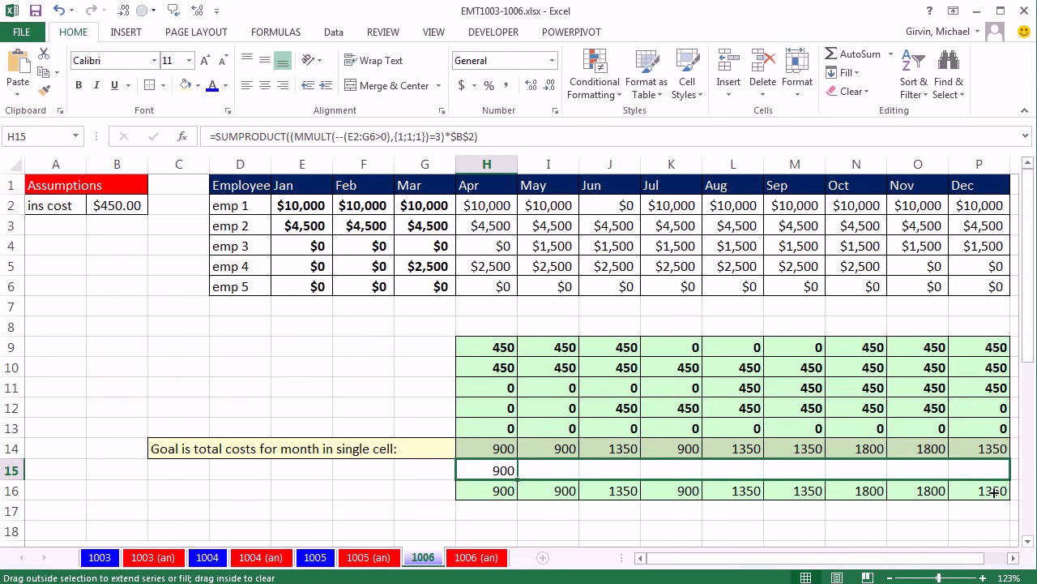
pyautogui.moveTo(993, 492); pyautogui.dragTo(995, 496)
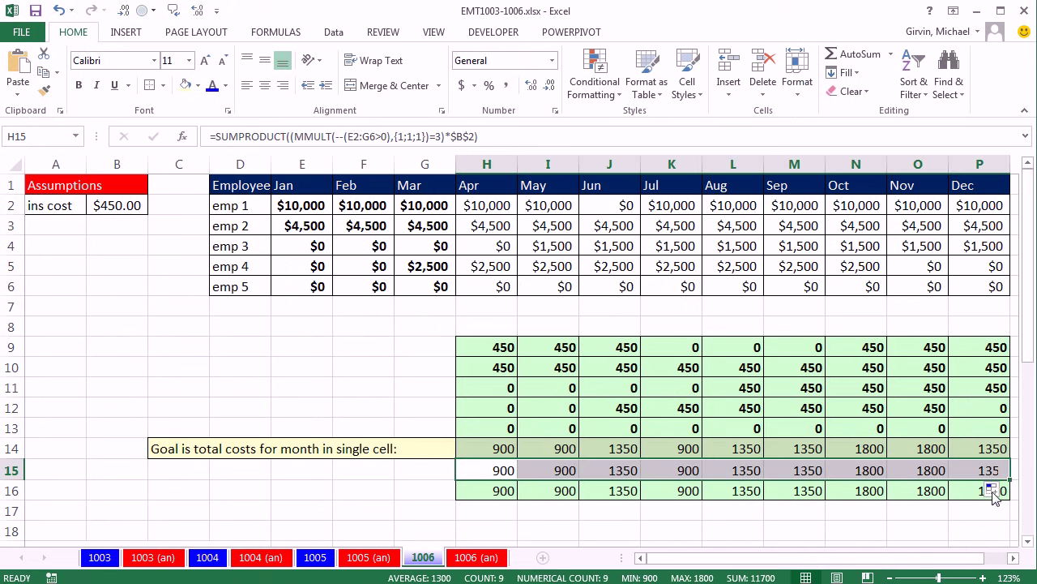
# - Inspect the SUMPRODUCT formulas in L15, M15 and H15 to check which three preceding months each one references
pyautogui.doubleClick(738, 470)
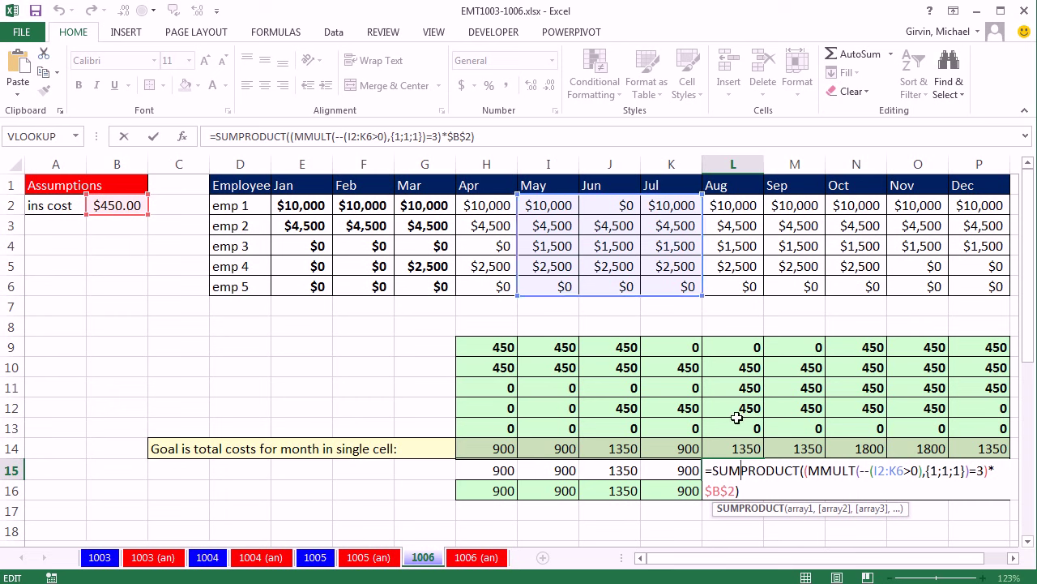
pyautogui.hotkey('ctrl', 'Return')
pyautogui.click(799, 471)
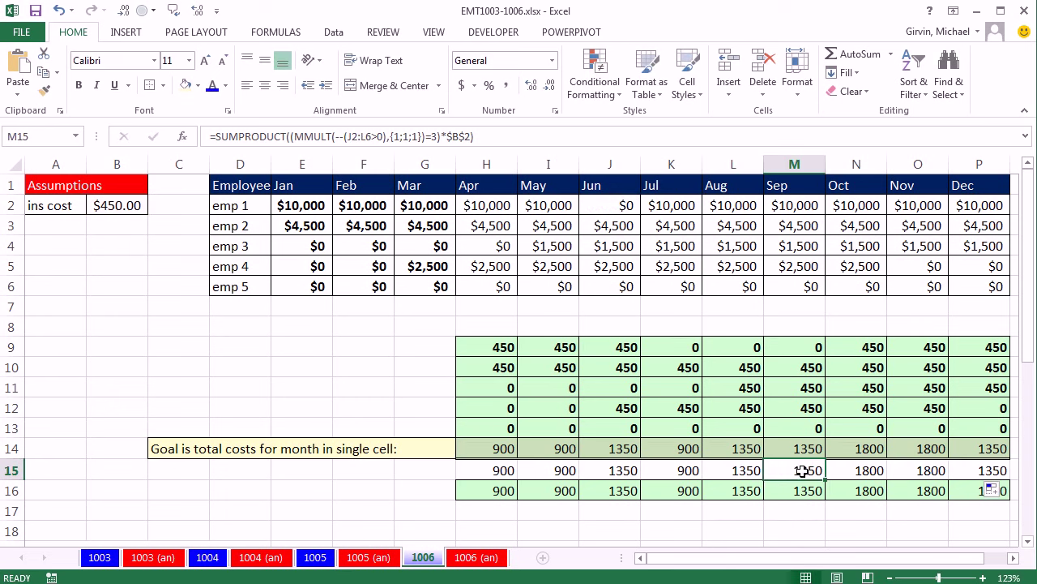
pyautogui.doubleClick(474, 470)
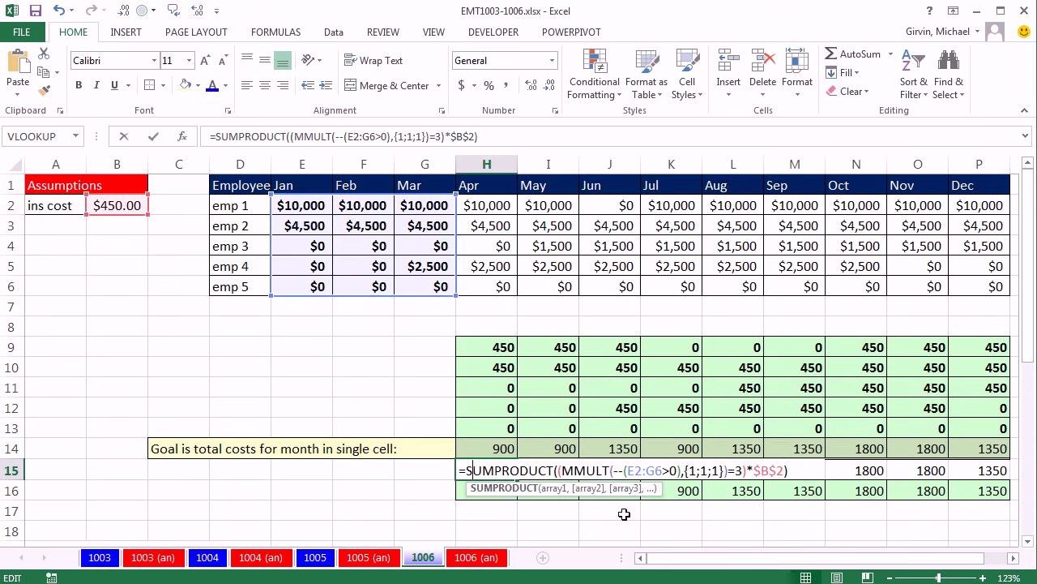